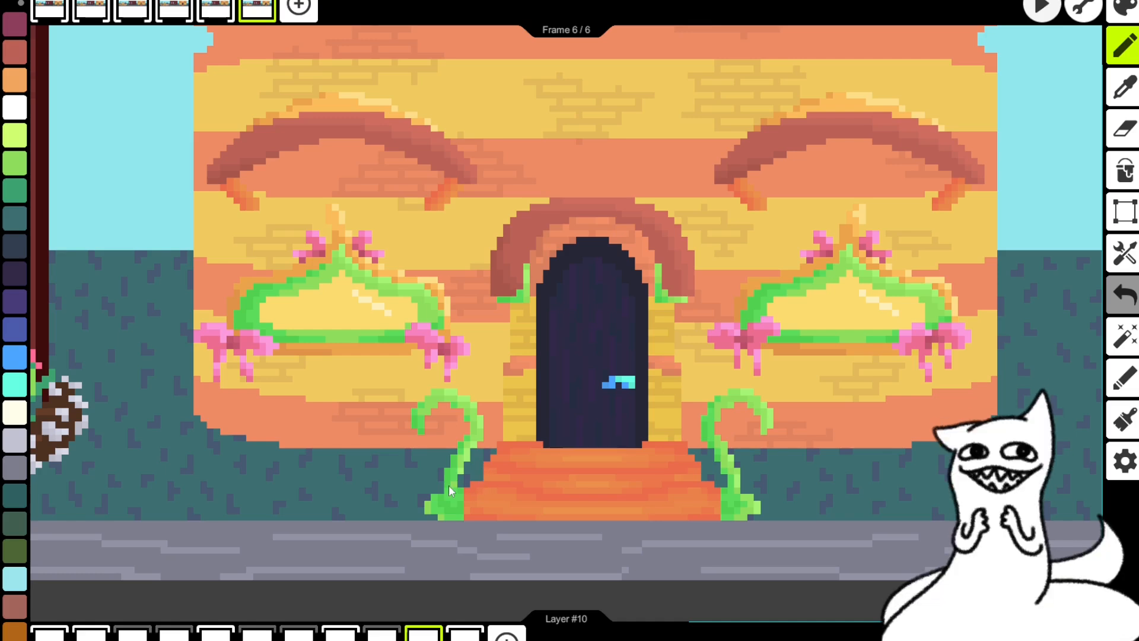
Play back the six-frame building animation to review the vines' movement, and stop playback
left_click(1042, 7)
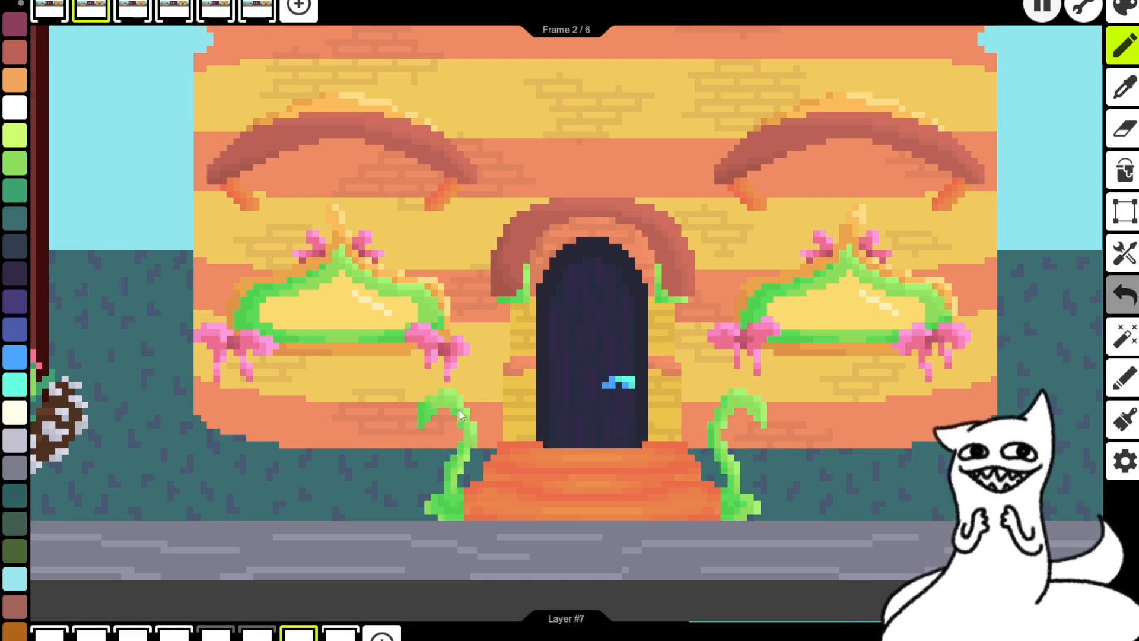
left_click(1044, 10)
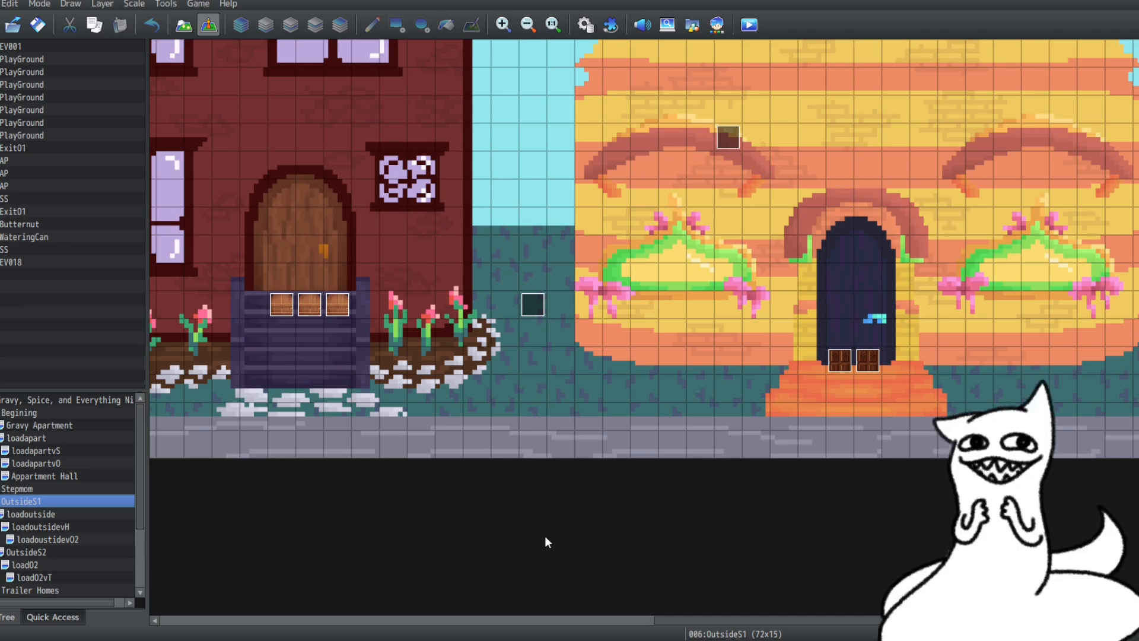
In RPG Maker MZ, create an event just left of the yellow building on OutsideS1, with a Parallel trigger and a Loop
double_click(575, 298)
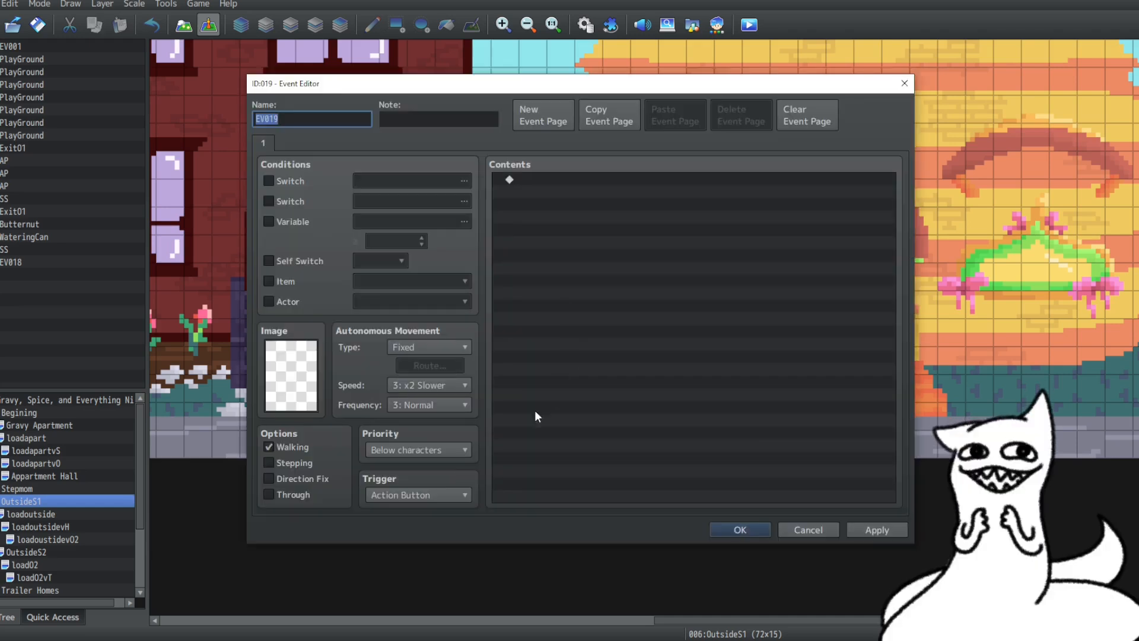
left_click(429, 494)
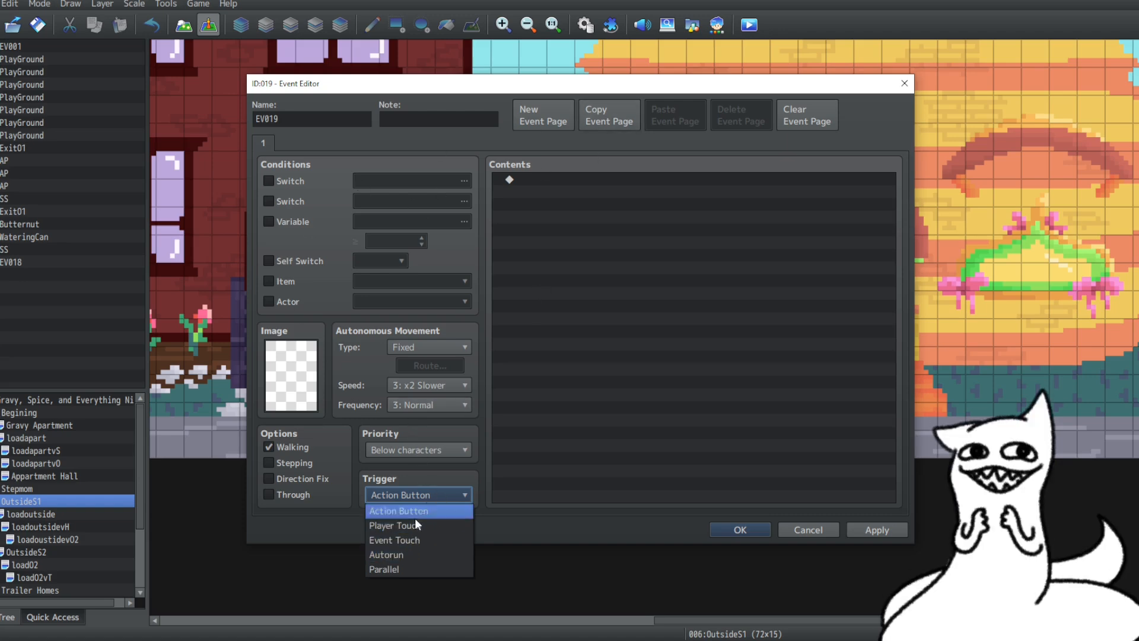
left_click(404, 568)
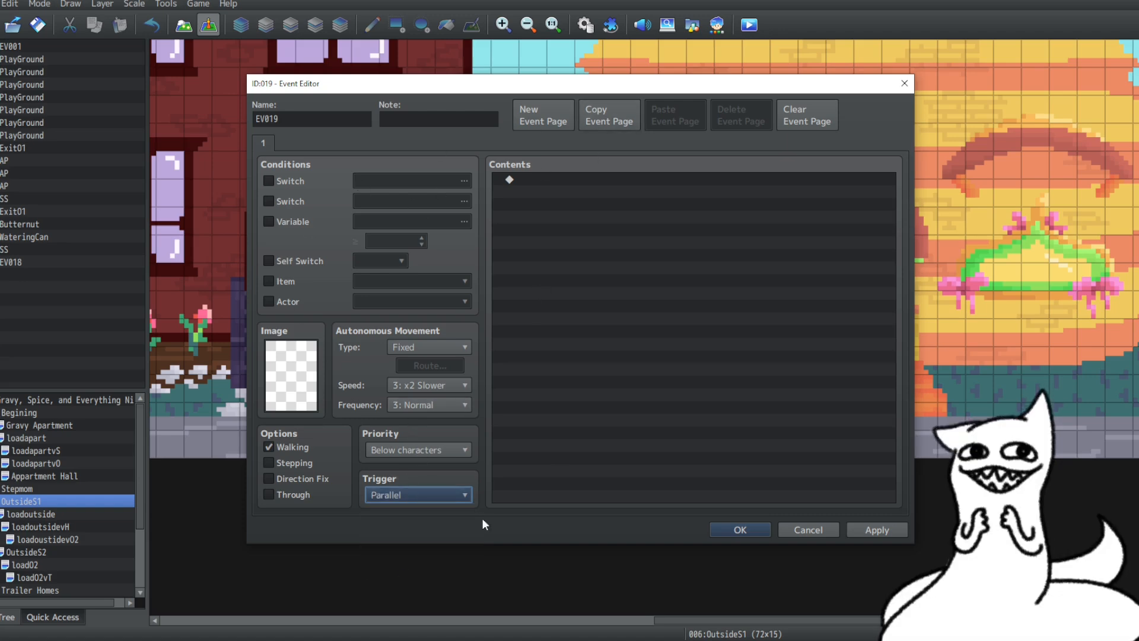
double_click(566, 181)
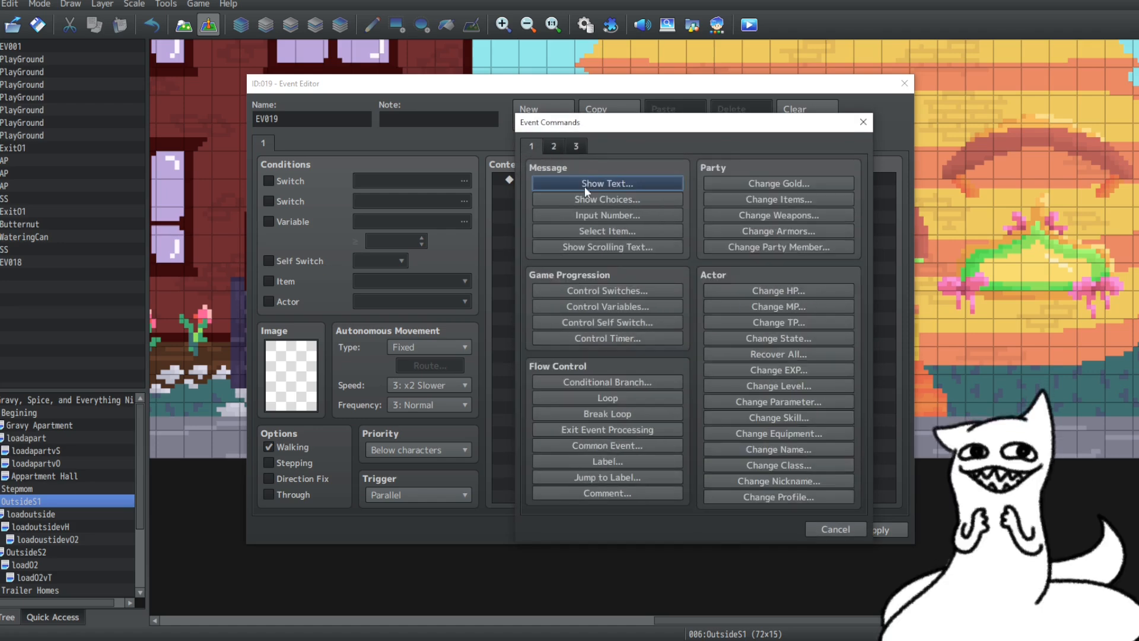
left_click(626, 402)
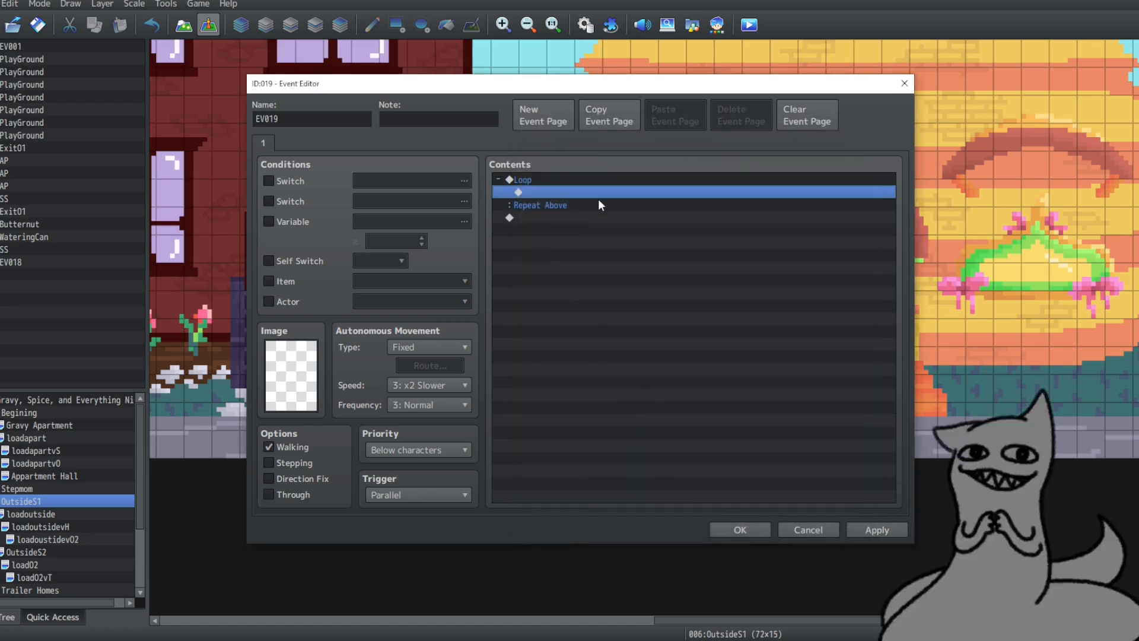
Add a GALV_LayerGraphicsMZ Create Layer plugin command inside the loop
double_click(571, 192)
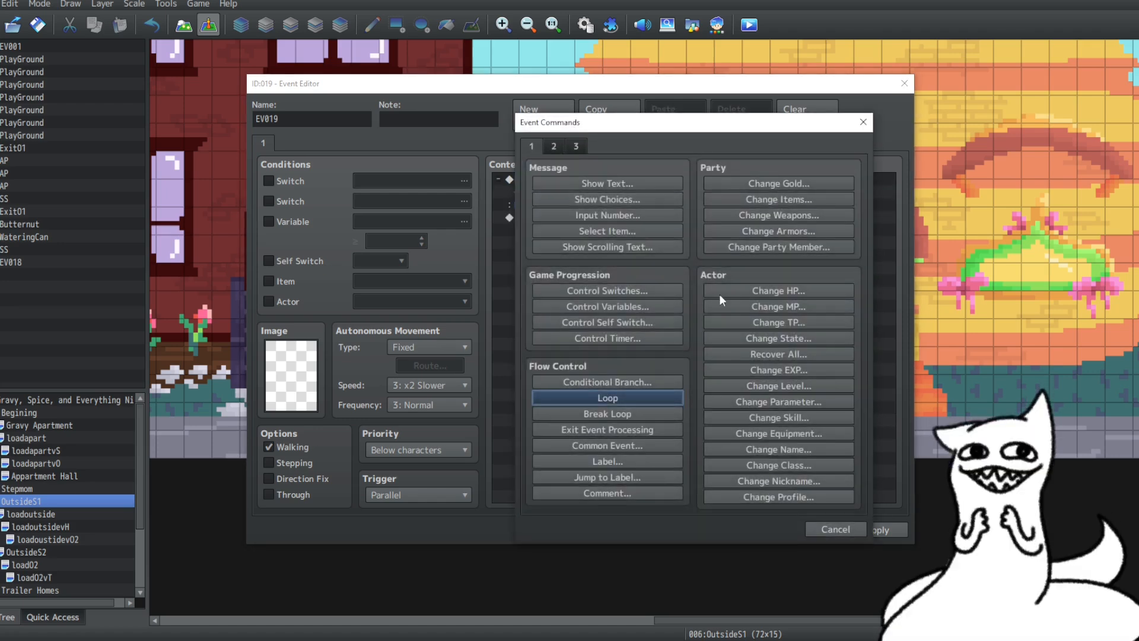
left_click(569, 147)
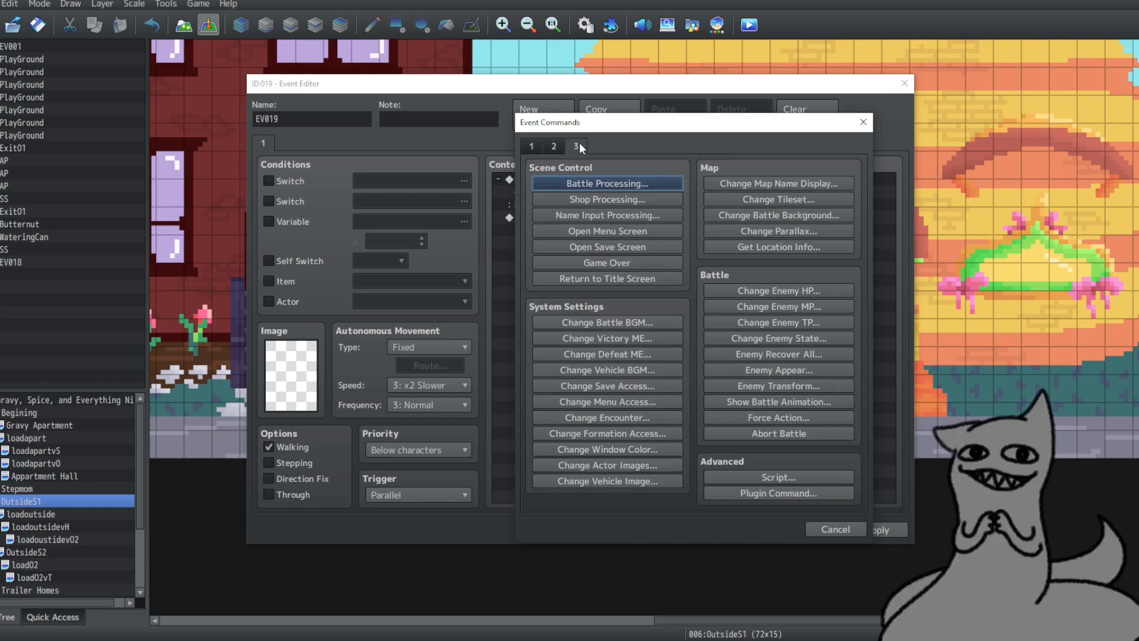
left_click(785, 493)
left_click(616, 221)
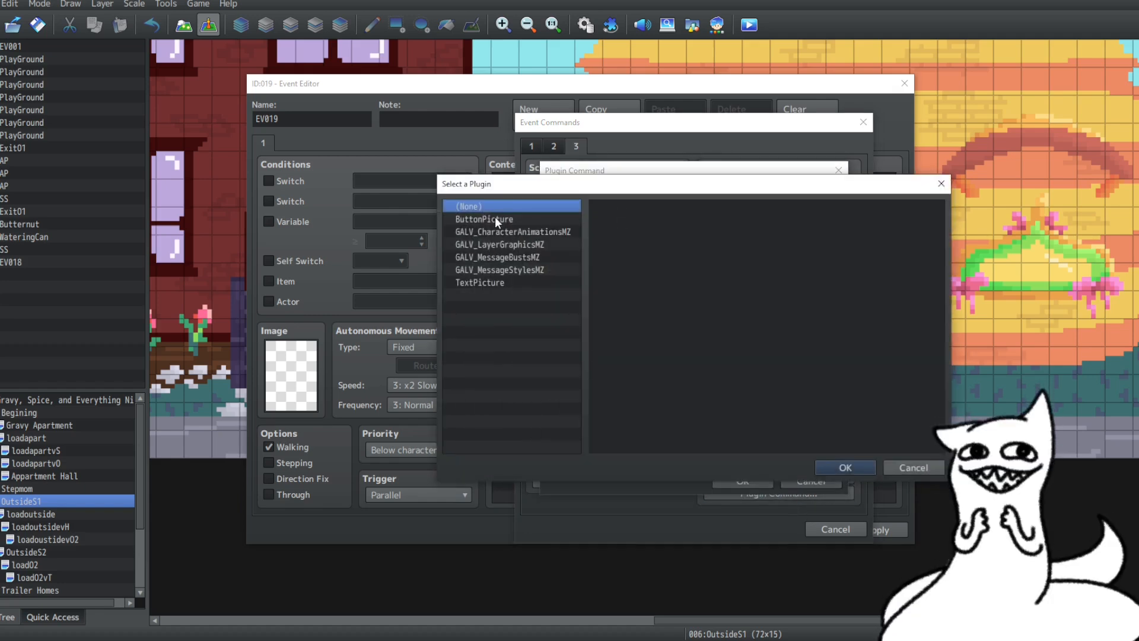
left_click(519, 245)
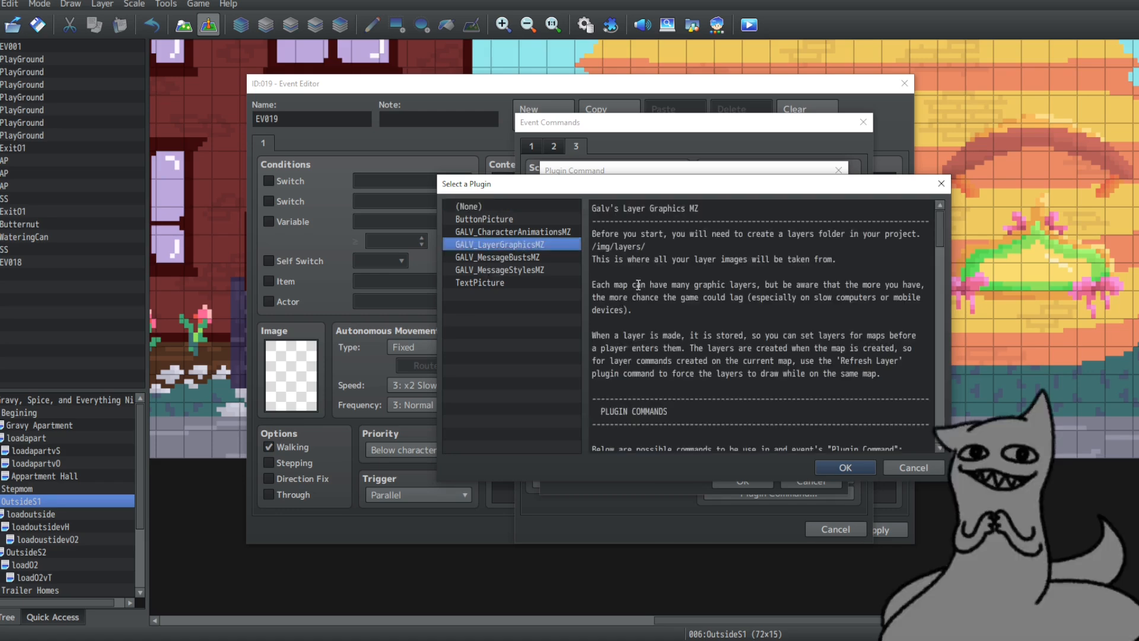
left_click(845, 467)
left_click(764, 221)
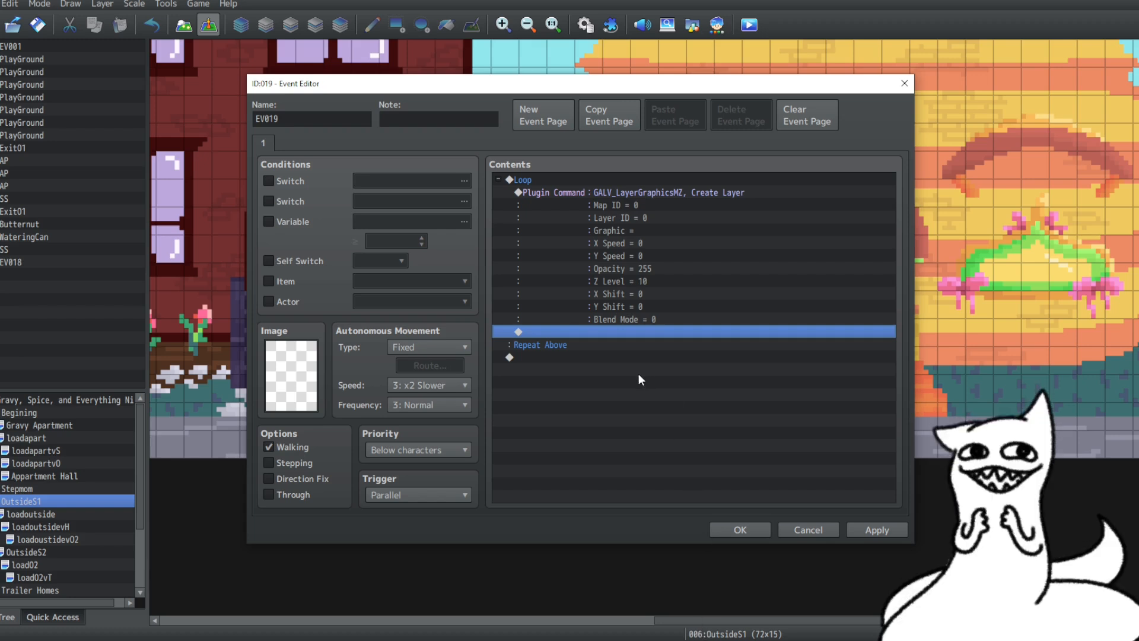
Edit the Create Layer command to use Map ID 6 and Layer ID 1
left_click(657, 191)
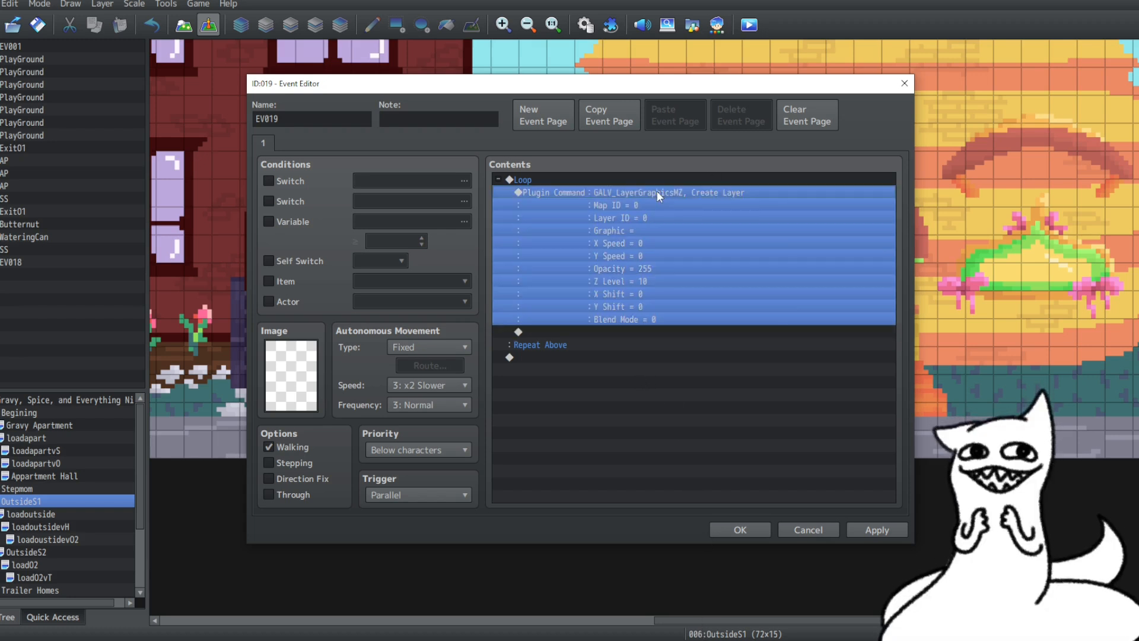
right_click(657, 190)
left_click(692, 214)
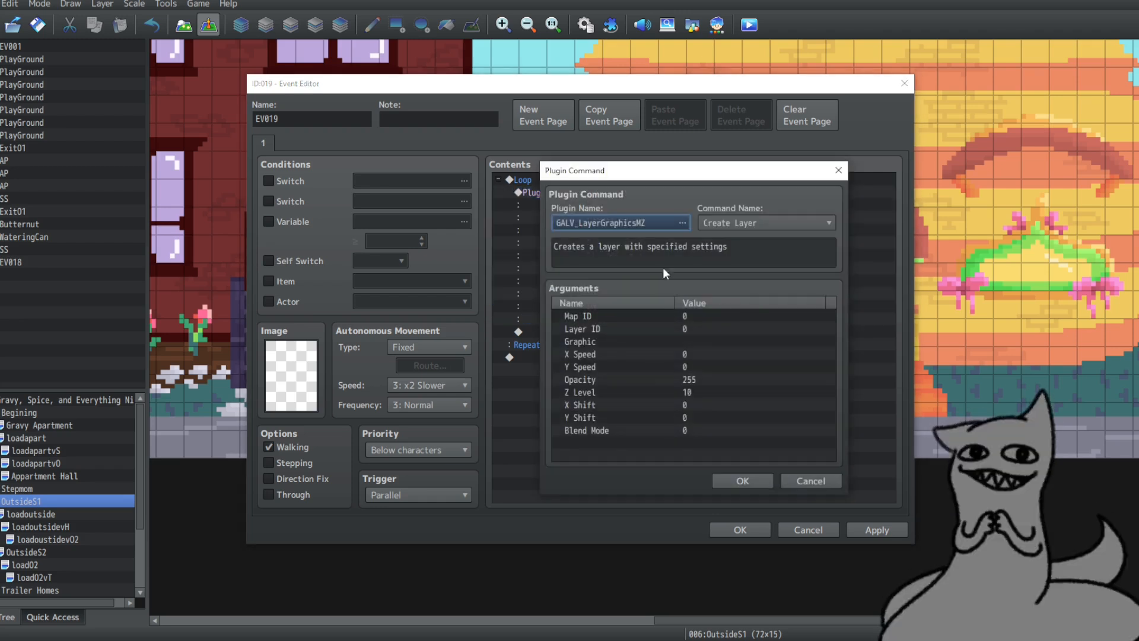
double_click(685, 315)
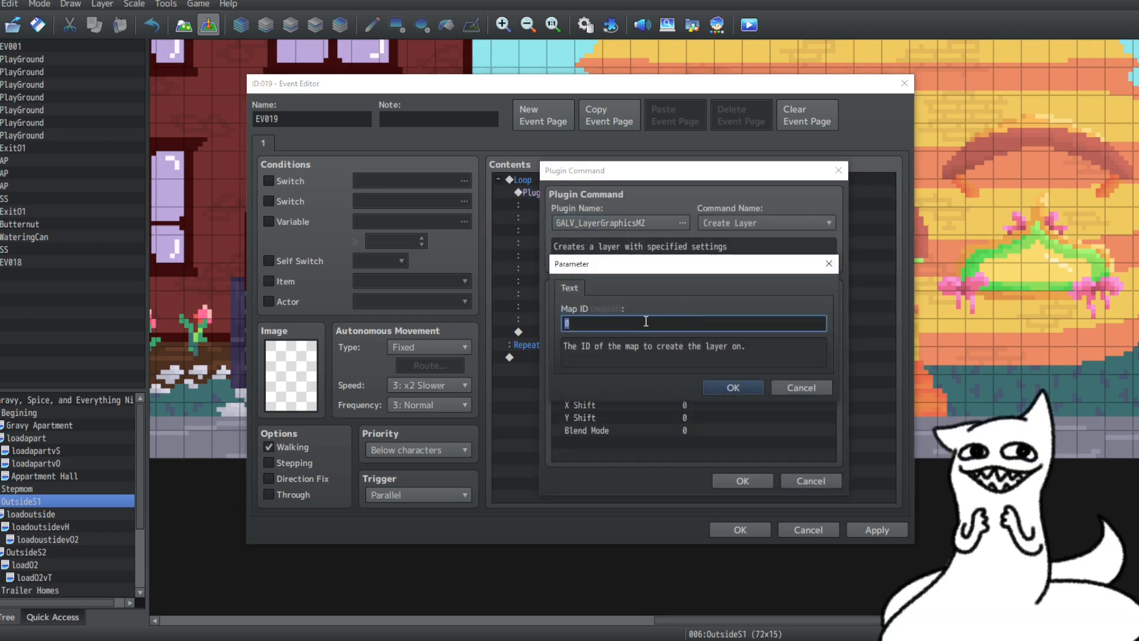
type("6")
left_click(733, 387)
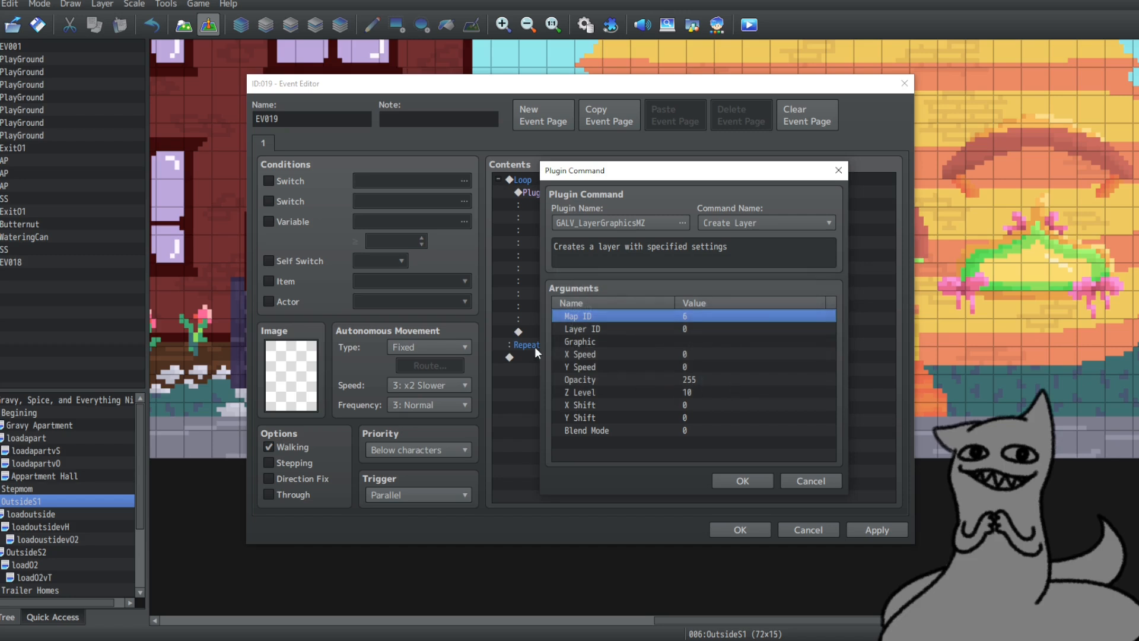
left_click(621, 327)
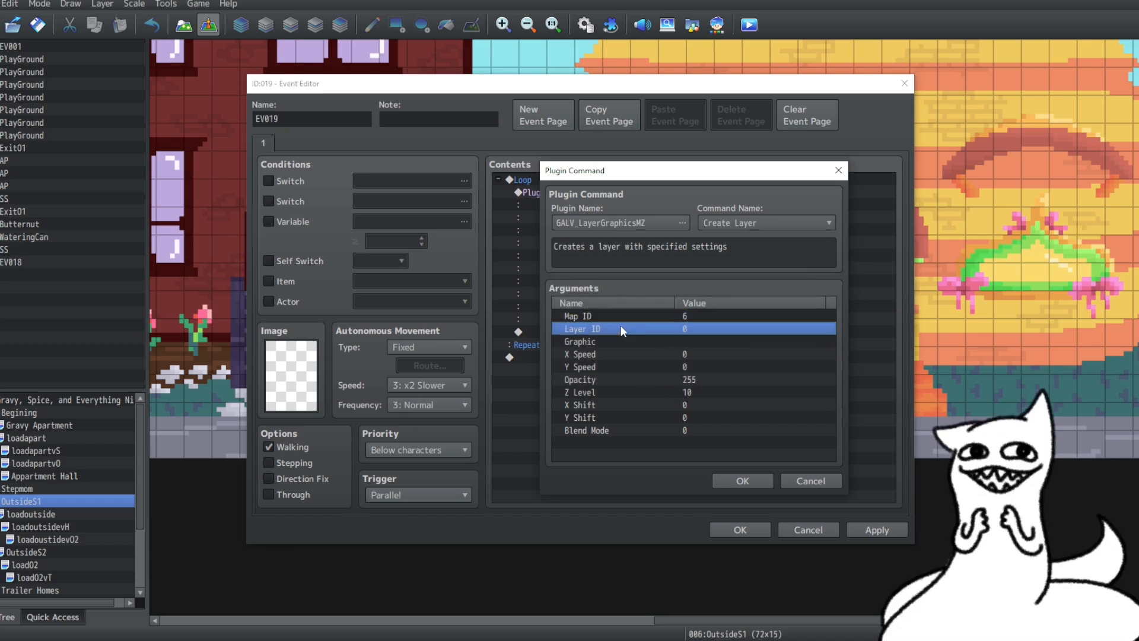
double_click(670, 328)
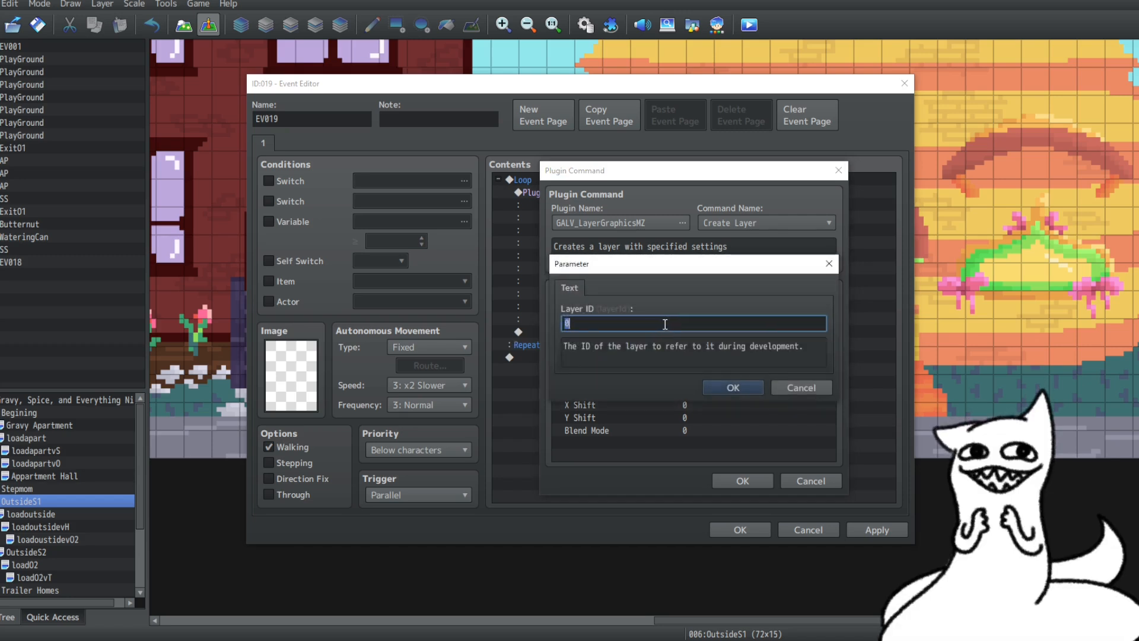
type("1")
left_click(734, 387)
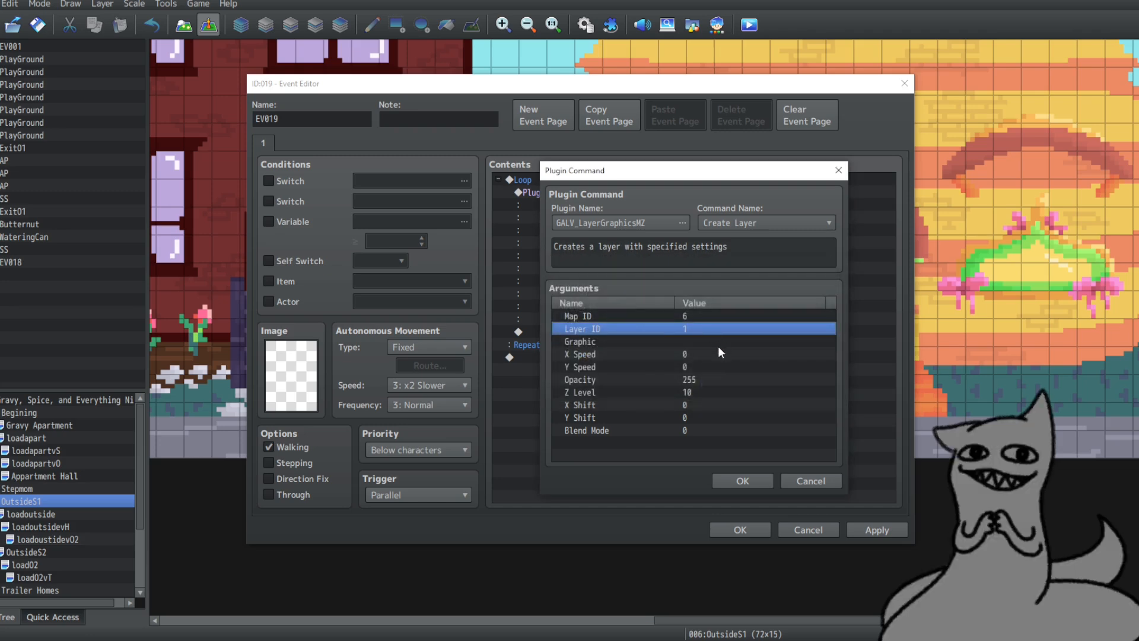
Choose the image K as the layer's graphic and save the event
left_click(653, 339)
double_click(652, 340)
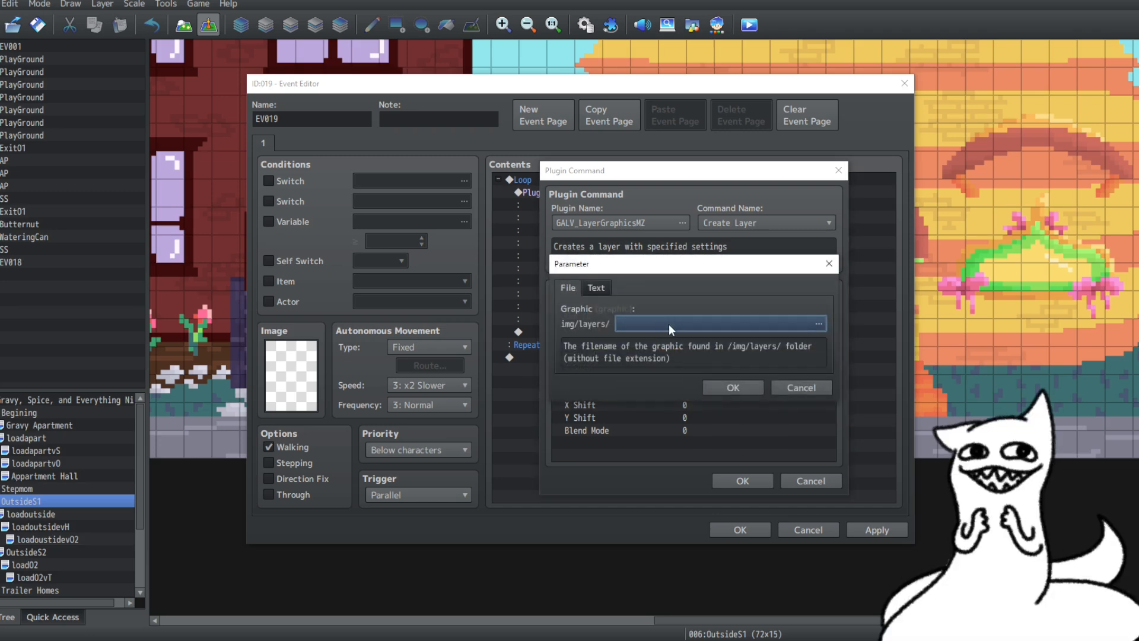
left_click(668, 324)
left_click(493, 344)
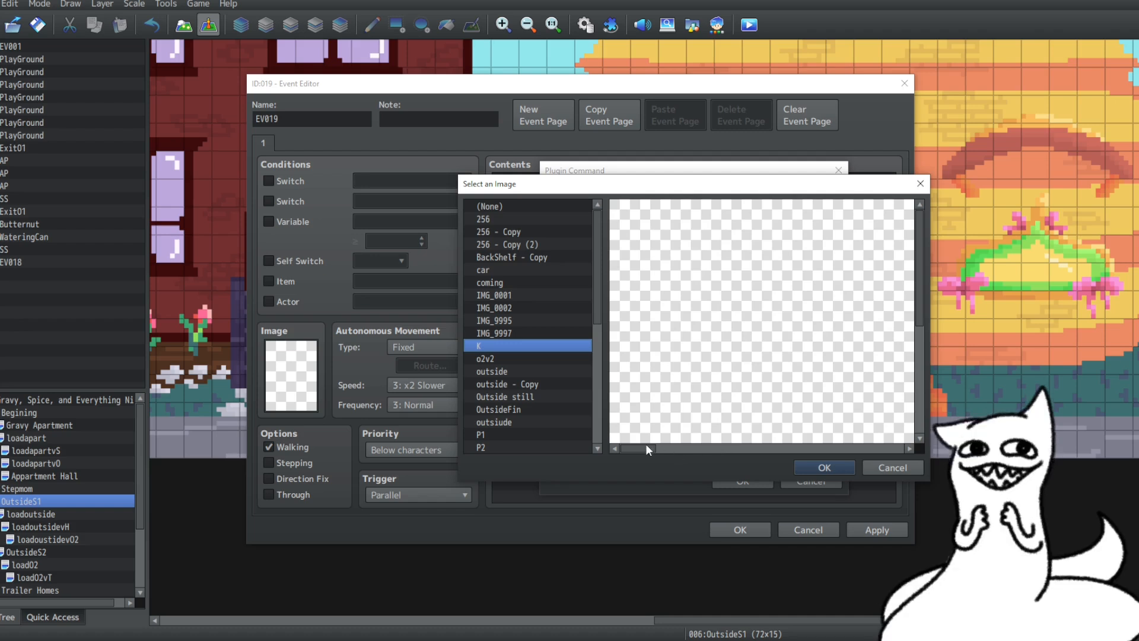
left_click_drag(646, 444, 852, 446)
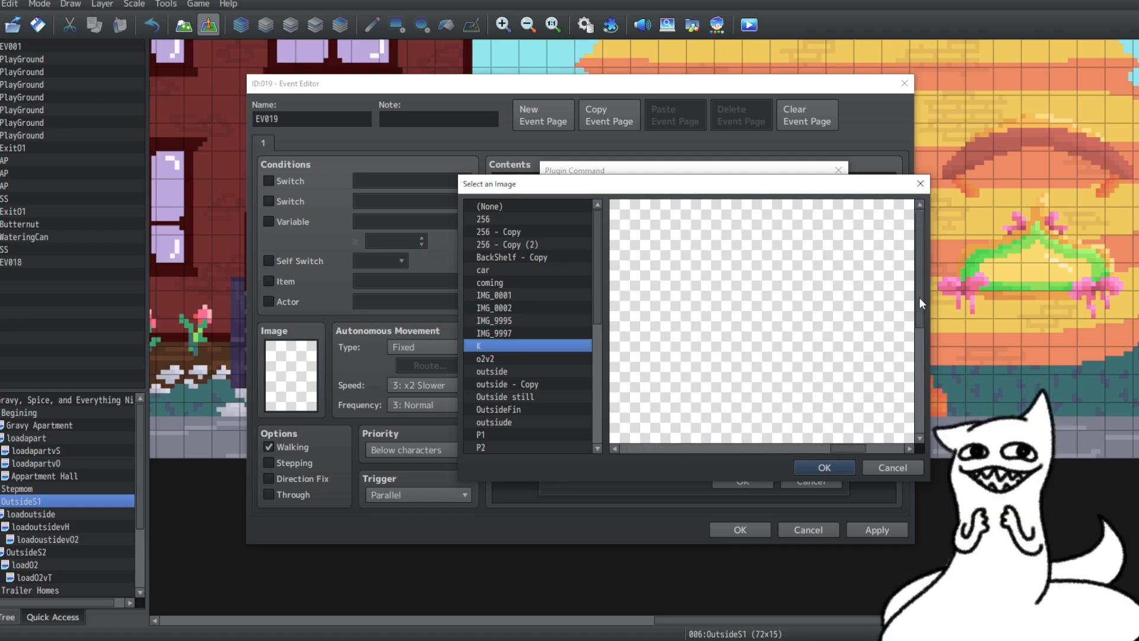
left_click_drag(919, 298, 926, 391)
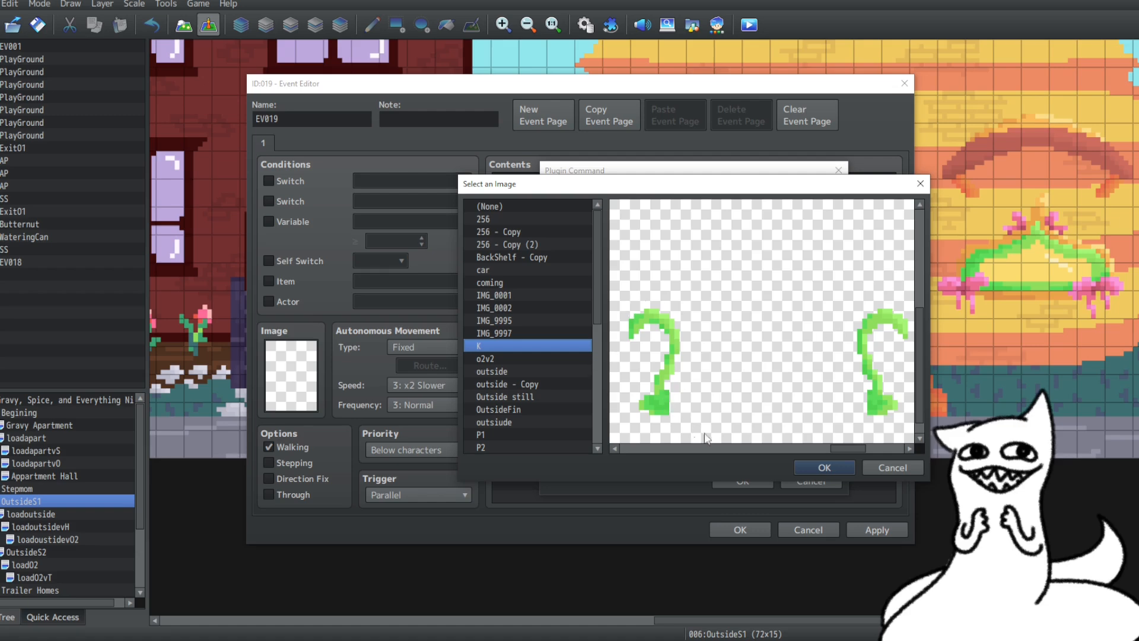
left_click(824, 468)
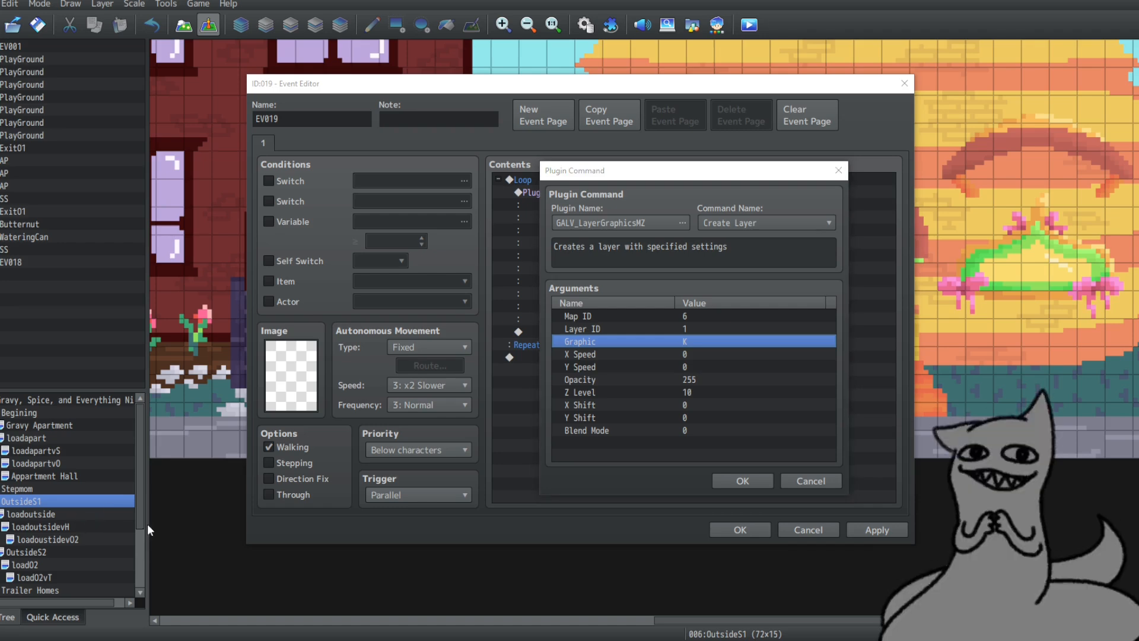
left_click(742, 482)
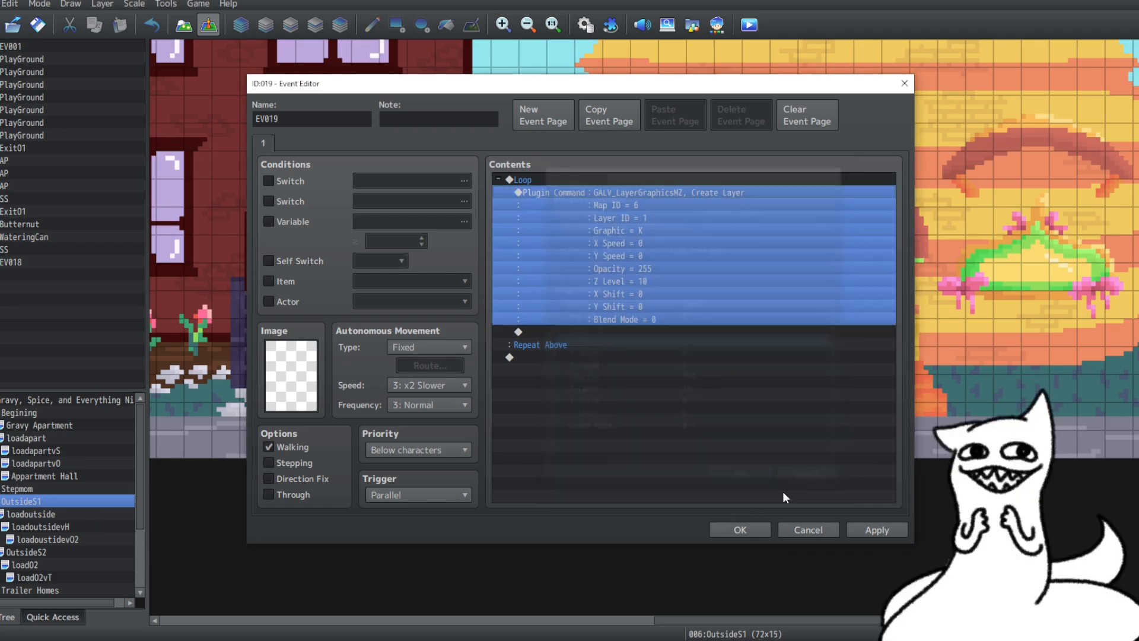
left_click(881, 528)
left_click(741, 529)
Examine the Create Layer settings in the loadoutside map's event
left_click(35, 513)
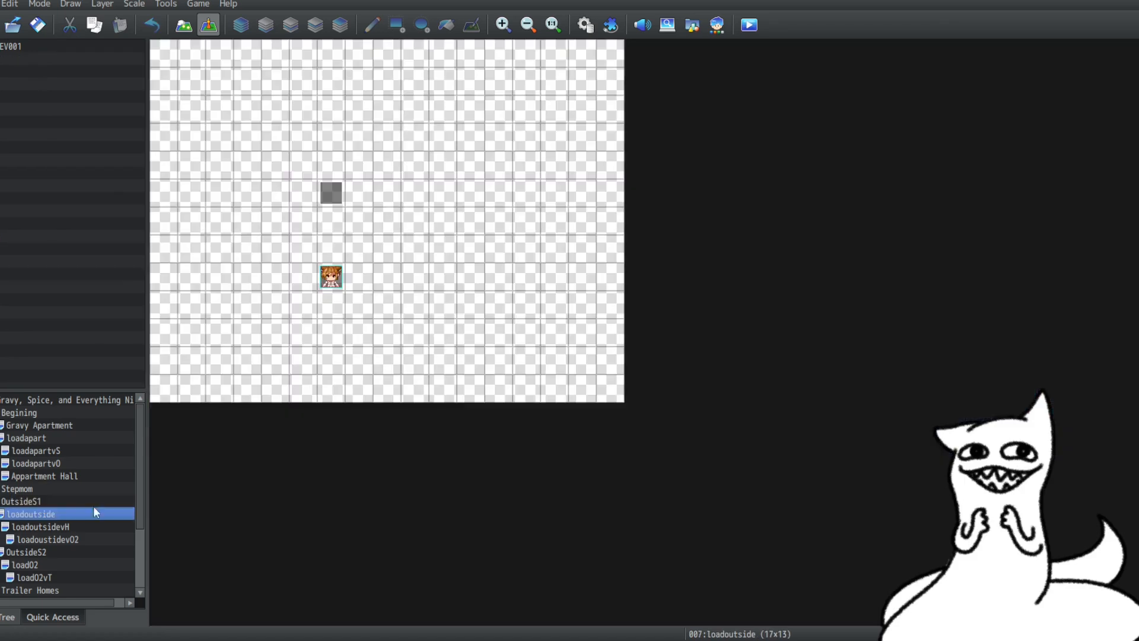
double_click(332, 199)
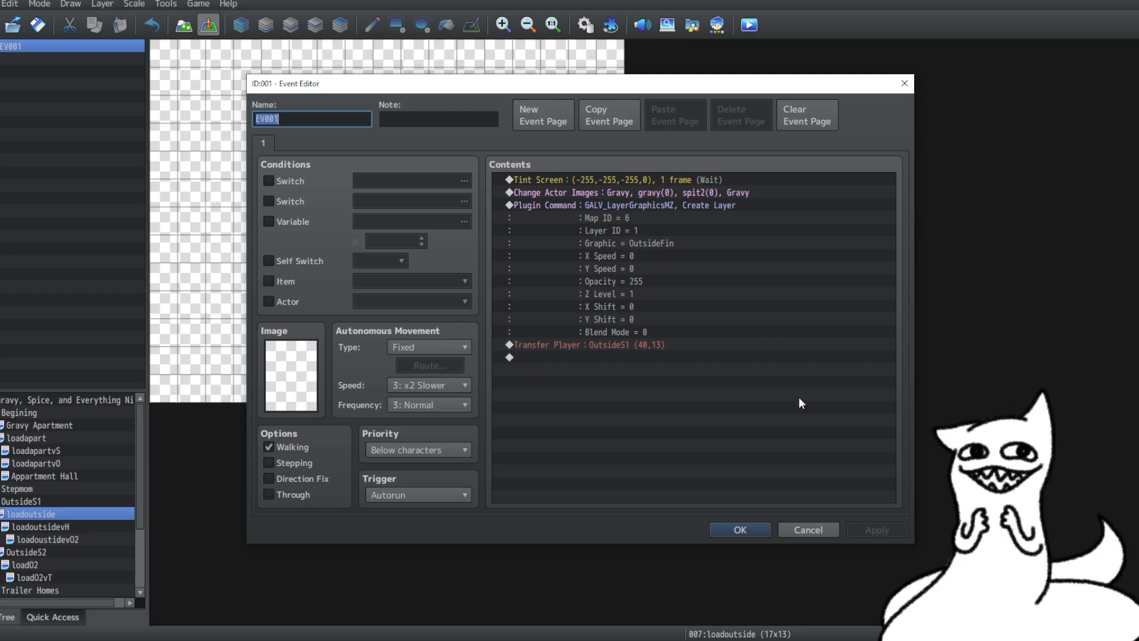
left_click(741, 529)
double_click(341, 191)
left_click(741, 525)
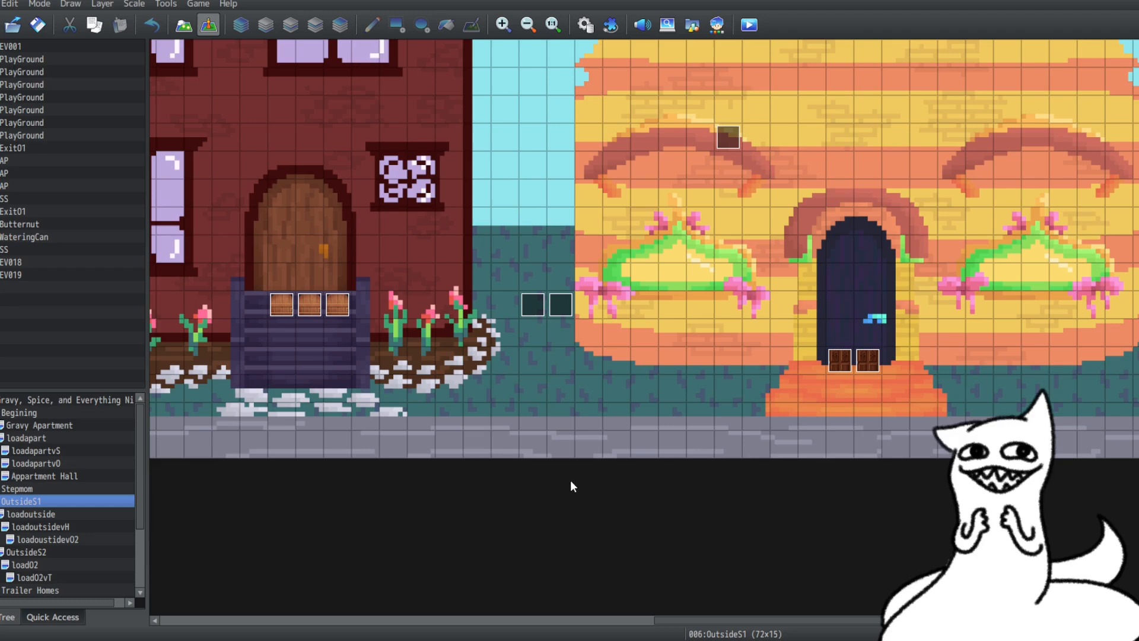
Set the Z Level to 2 in the Create Layer command of event EV019 on the OutsideS1 map
double_click(561, 302)
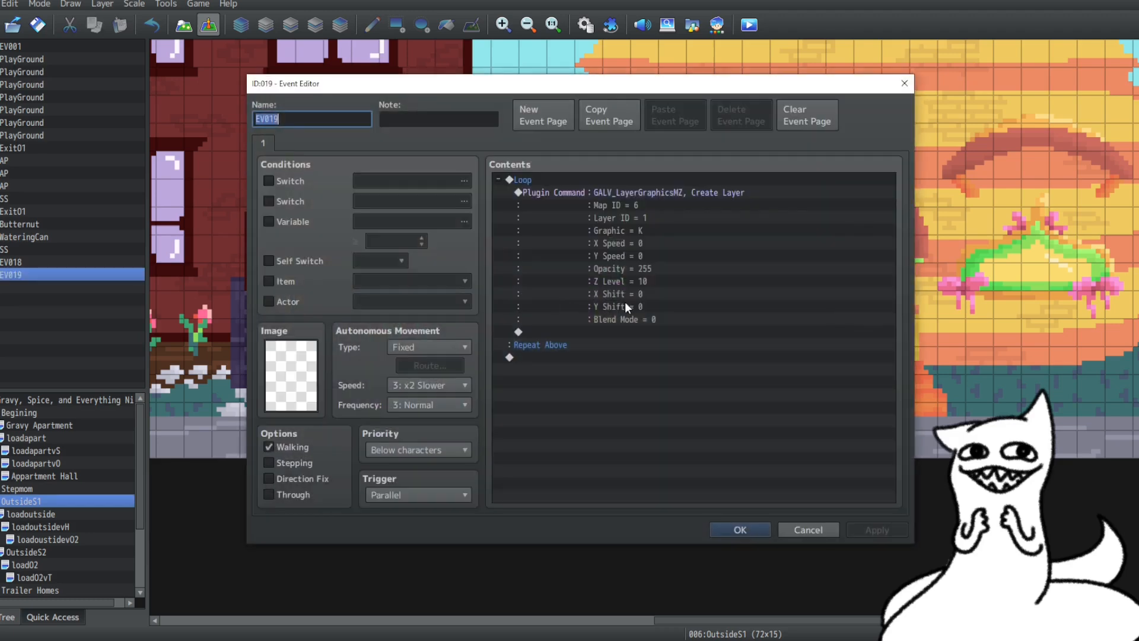
left_click(624, 191)
right_click(625, 191)
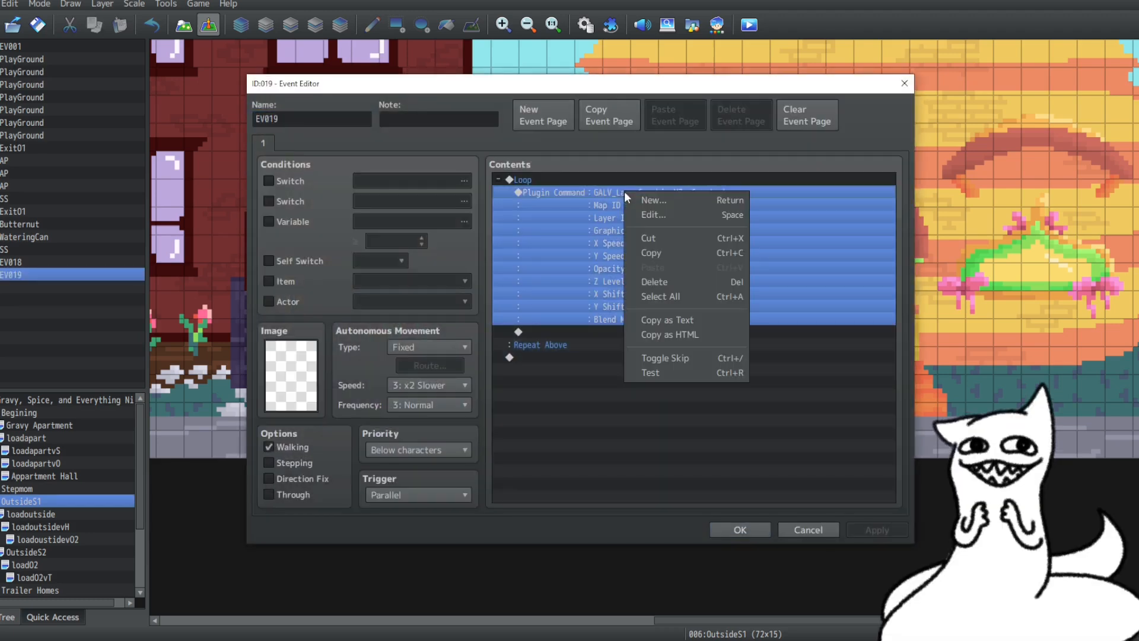
left_click(660, 214)
double_click(698, 392)
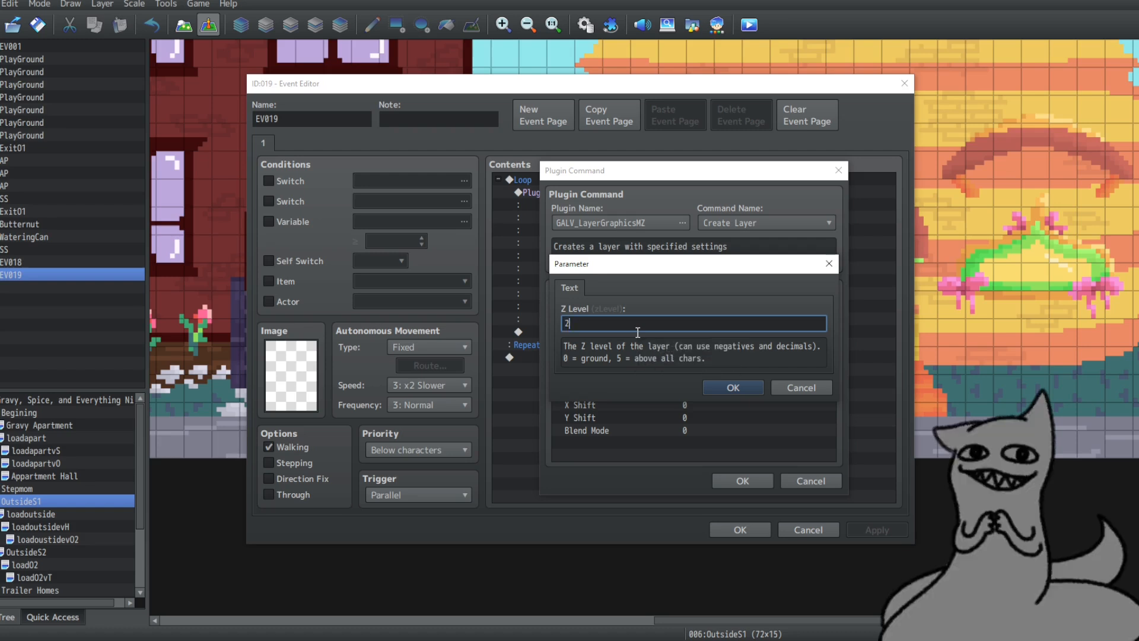
type("2")
left_click(732, 388)
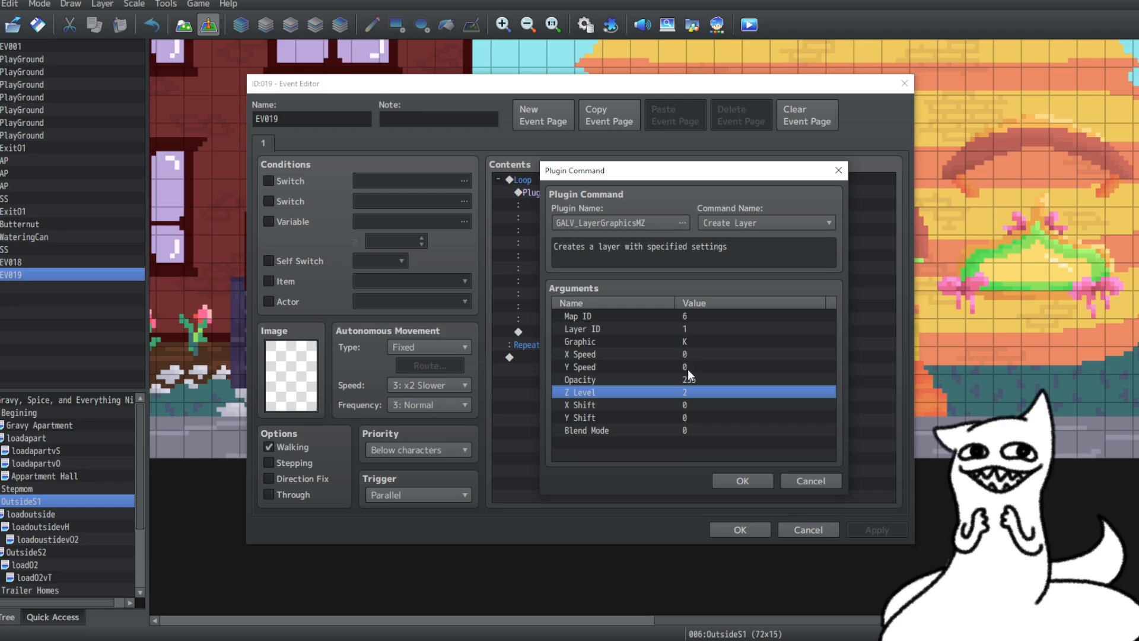
key("Return")
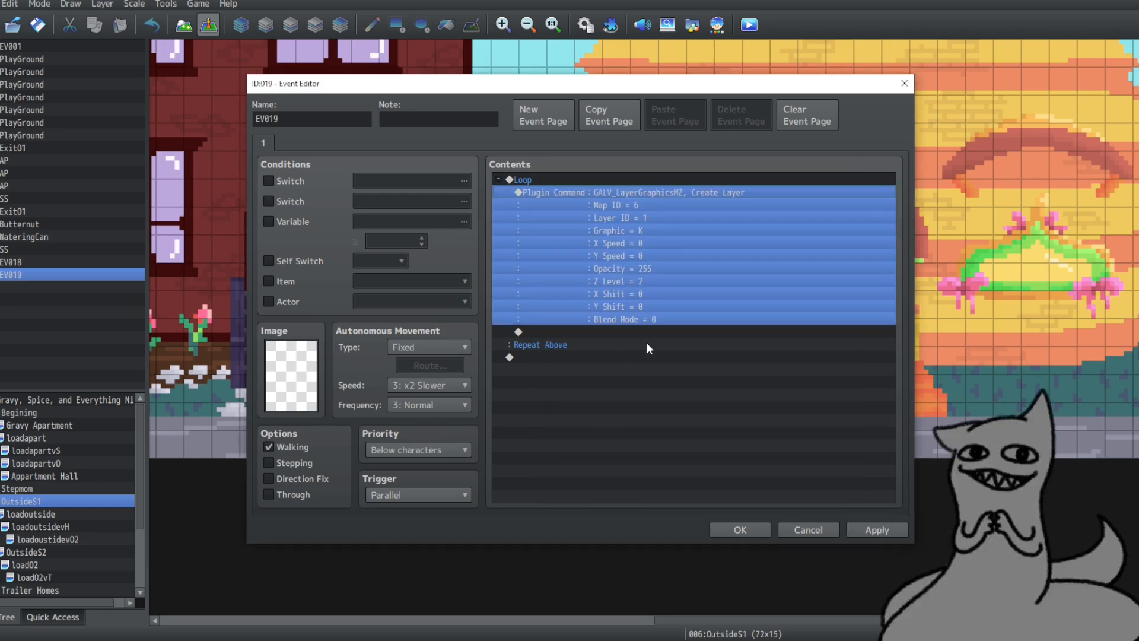
Add a GALV_LayerGraphicsMZ Refresh Layer plugin command after the Create Layer command inside EV019's loop
double_click(618, 332)
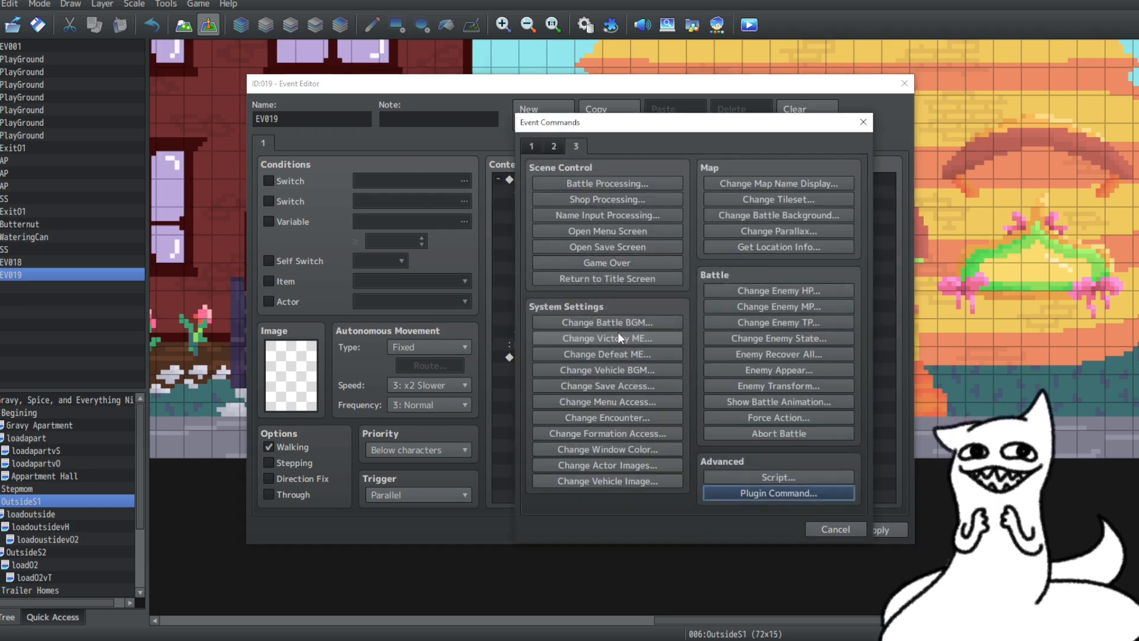
left_click(779, 494)
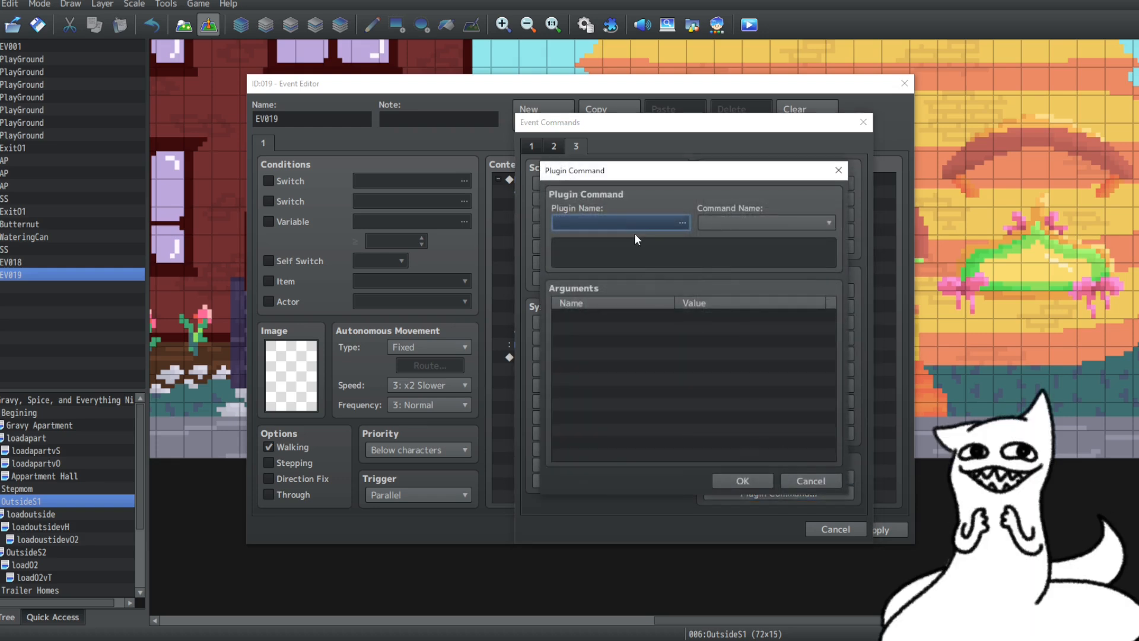
left_click(661, 221)
left_click(515, 244)
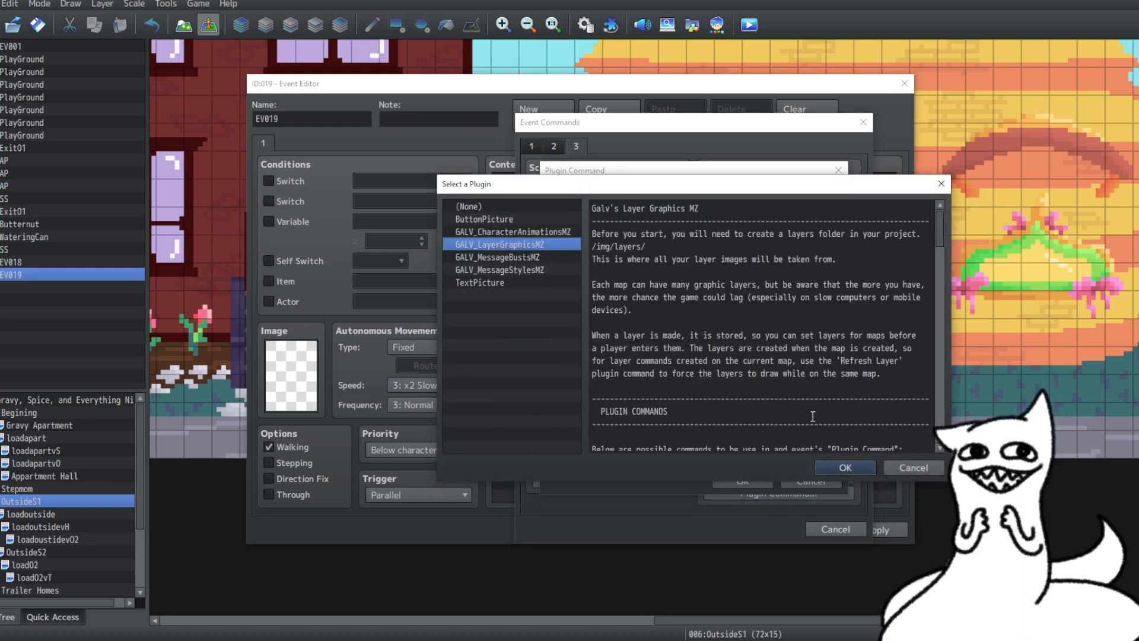
left_click(852, 462)
left_click(721, 224)
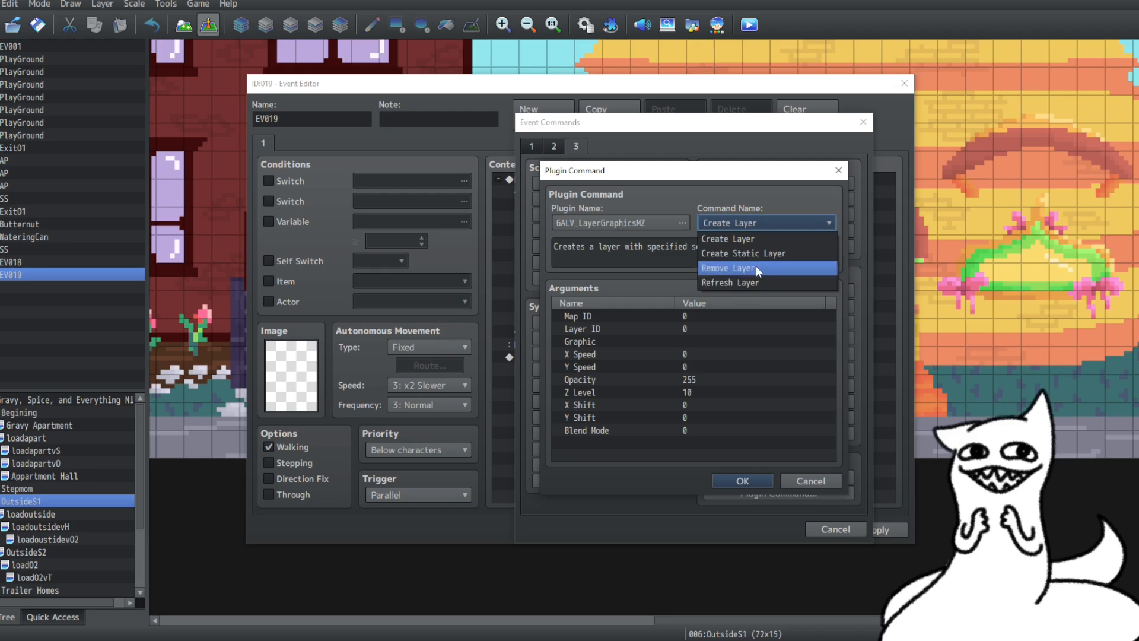
left_click(756, 285)
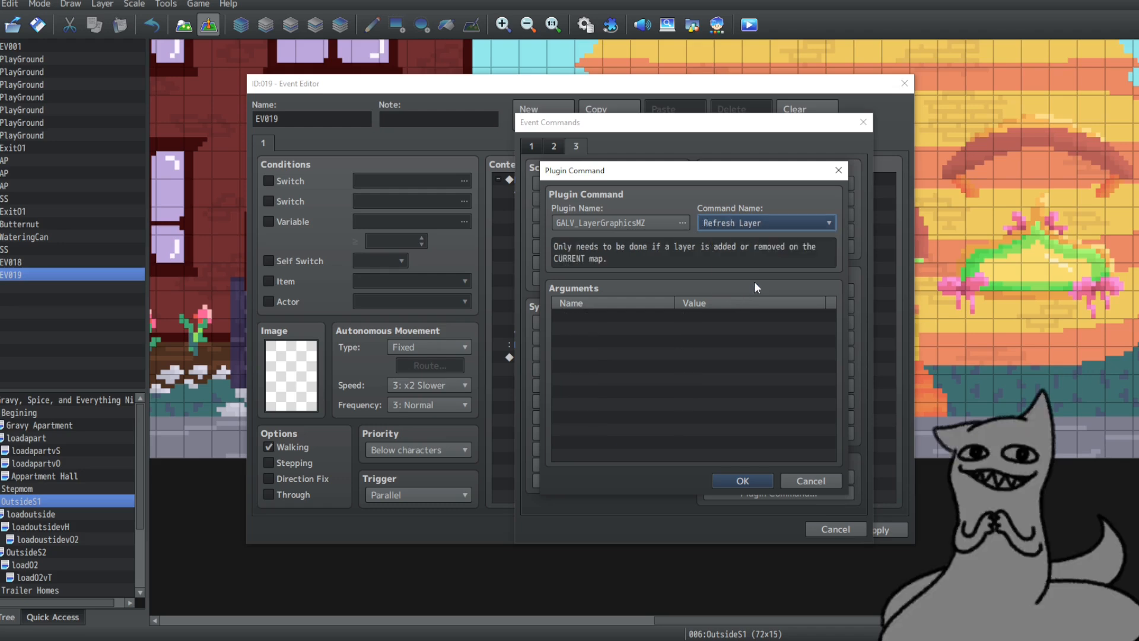
left_click(769, 479)
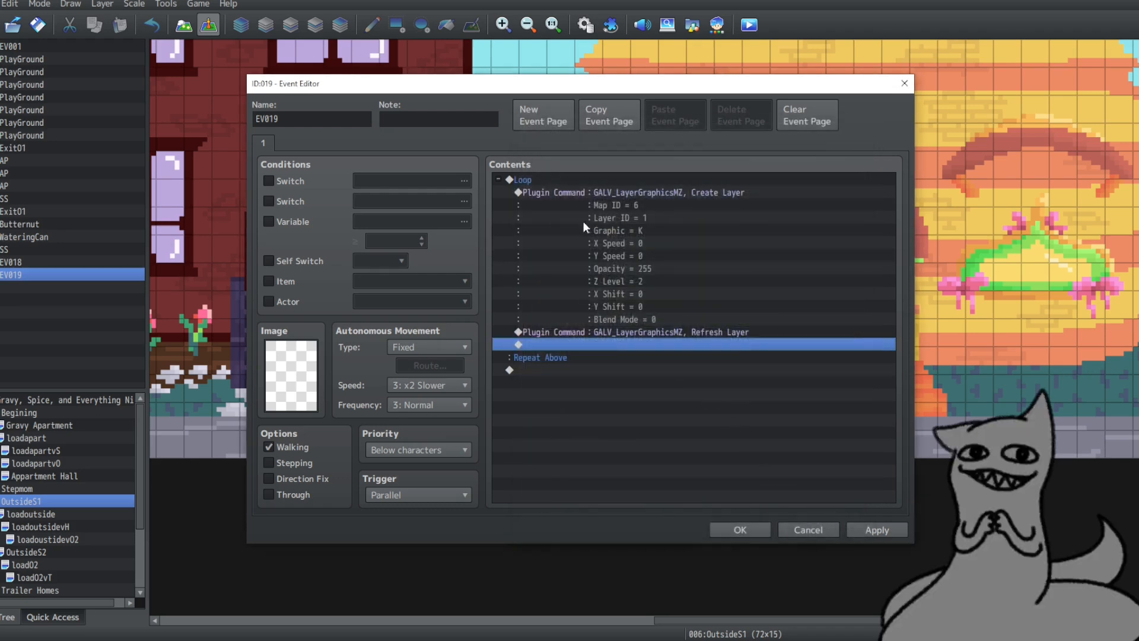
Add a GALV_LayerGraphicsMZ Remove Layer plugin command below Refresh Layer in the loop
double_click(666, 344)
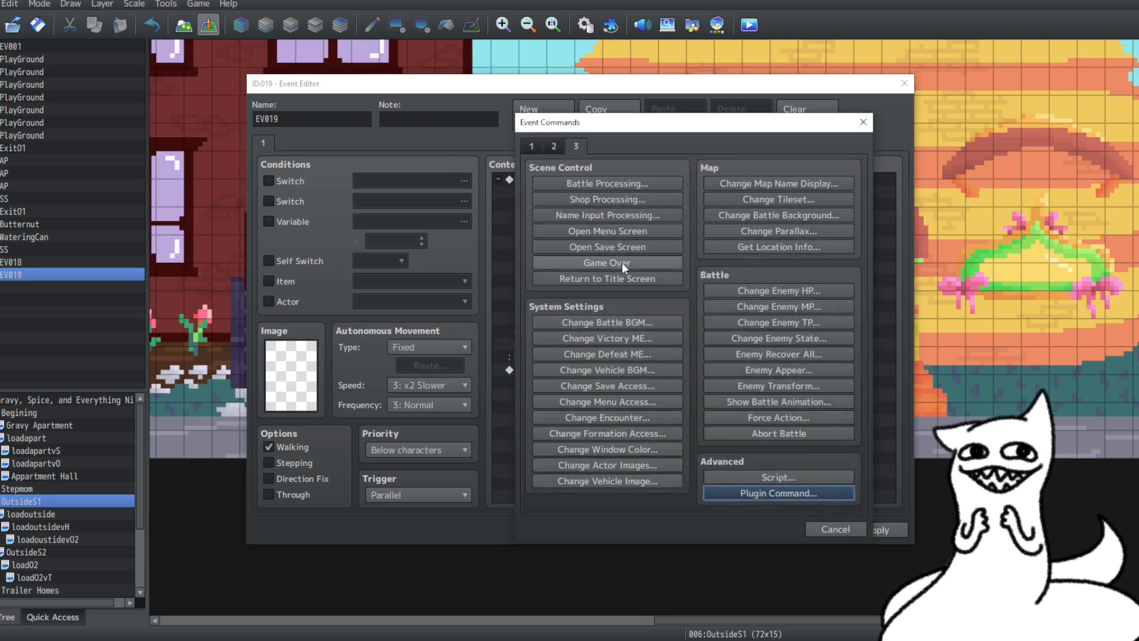
left_click(775, 493)
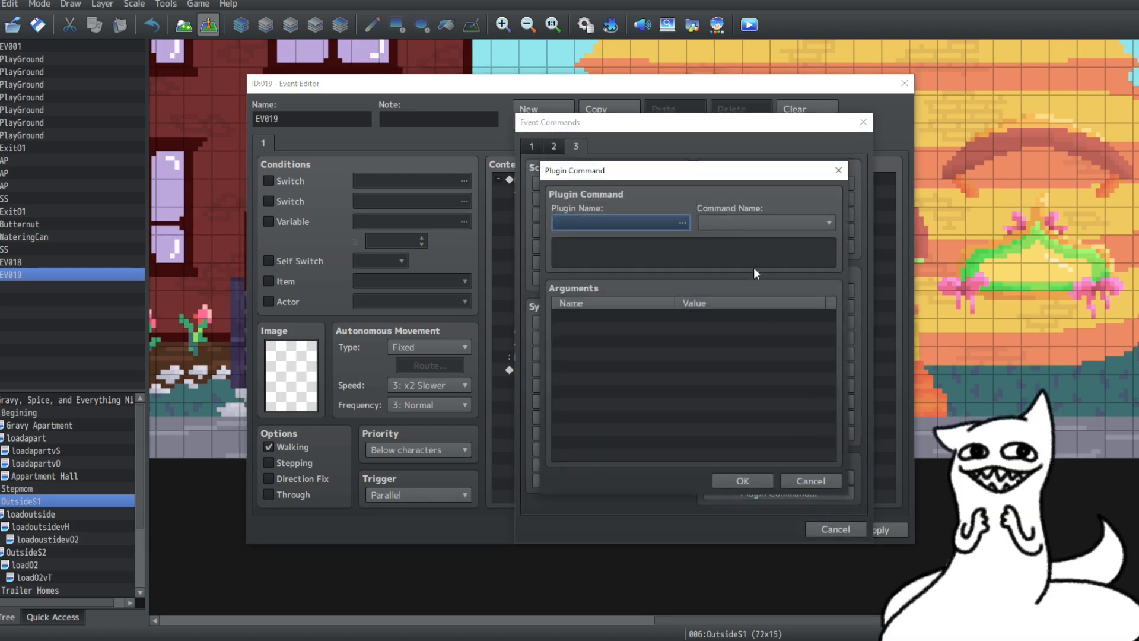
left_click(673, 223)
left_click(514, 244)
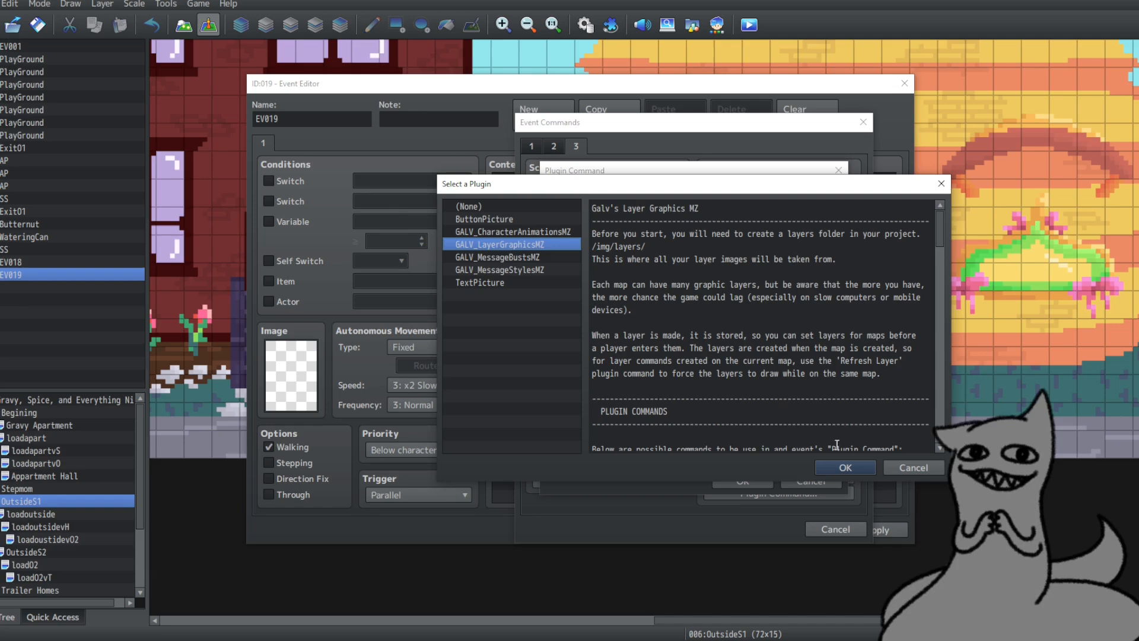
left_click(838, 468)
left_click(755, 218)
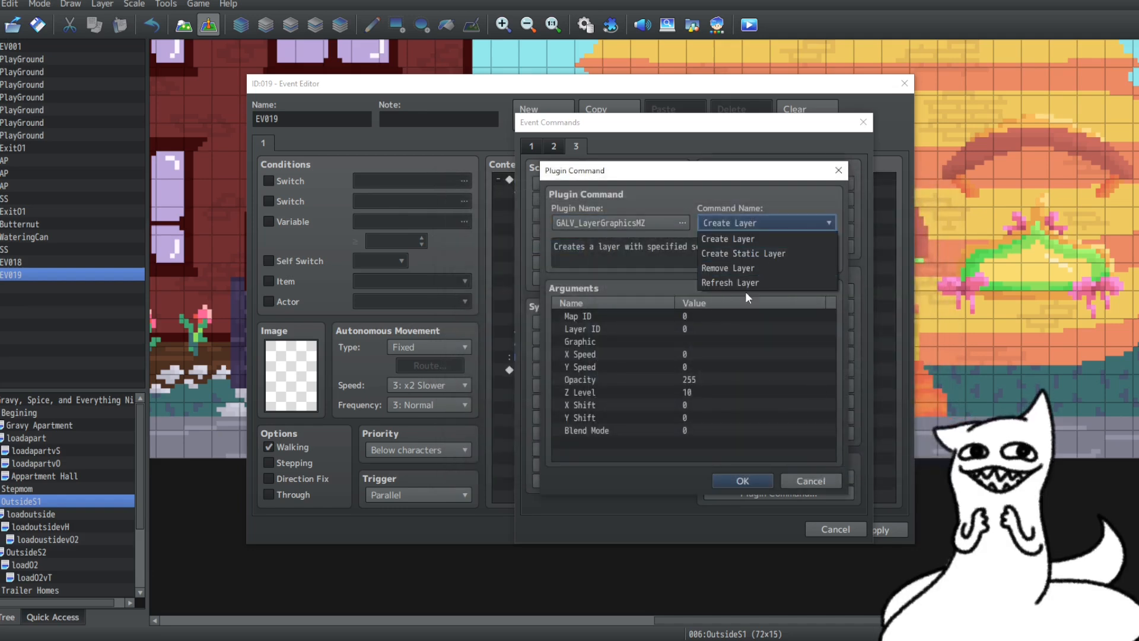
left_click(749, 268)
left_click(743, 481)
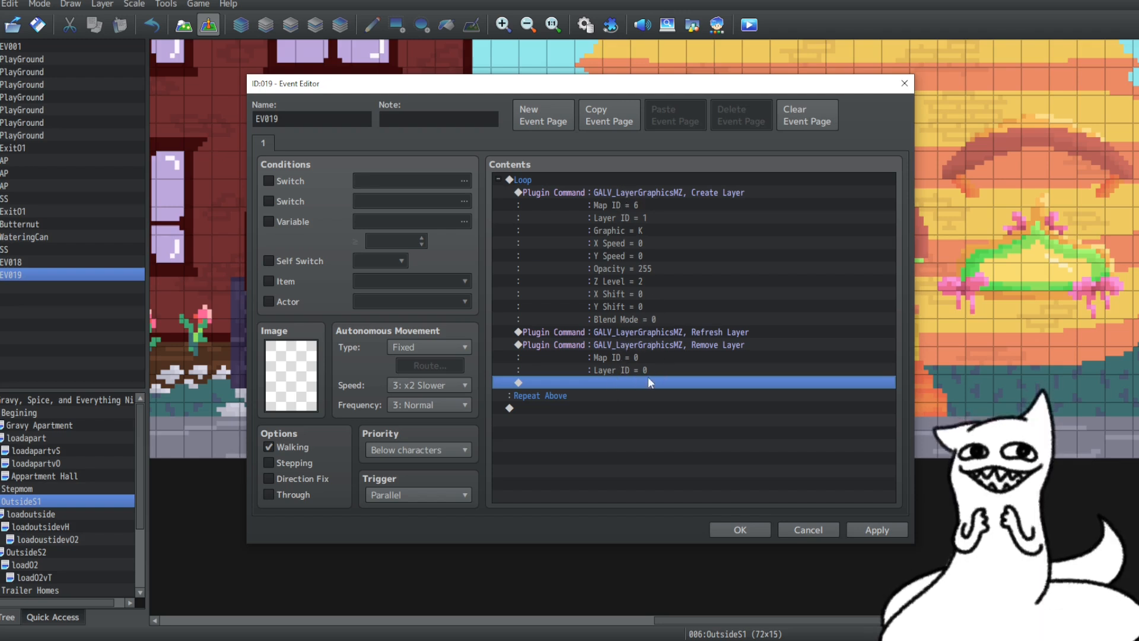
Edit the Remove Layer command to use Map ID 6 and Layer ID 6
double_click(671, 344)
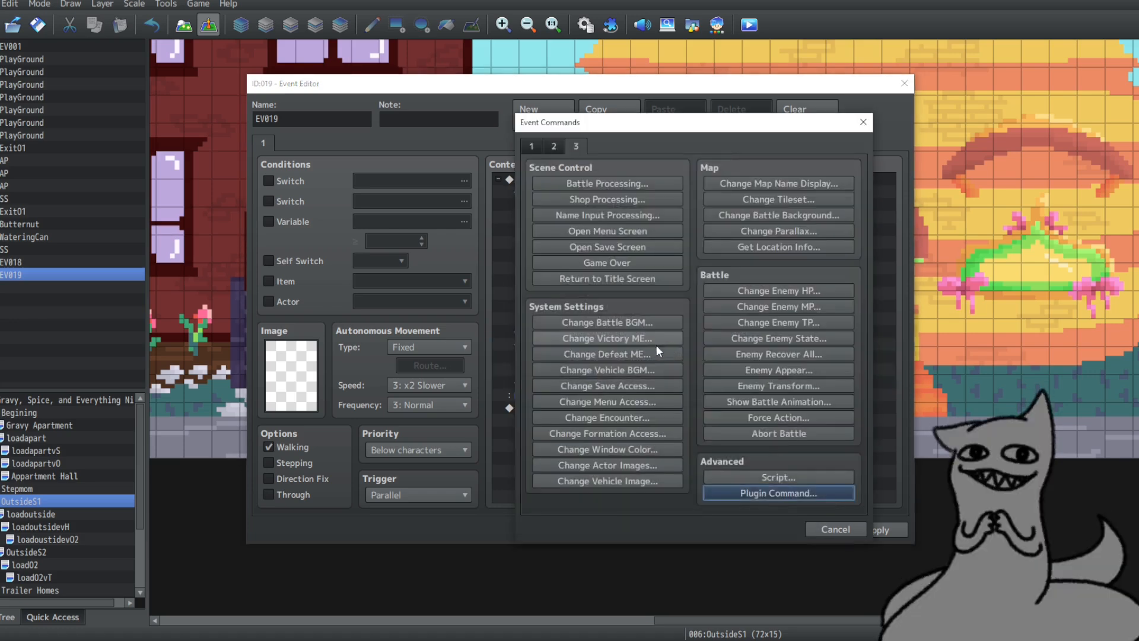
left_click(819, 527)
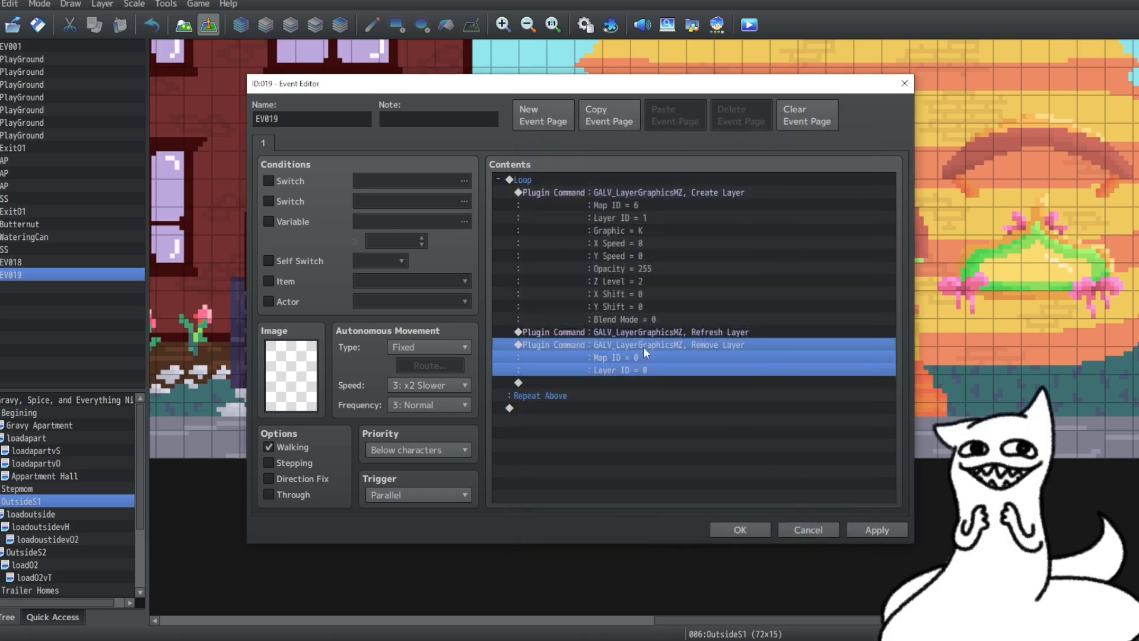
right_click(643, 346)
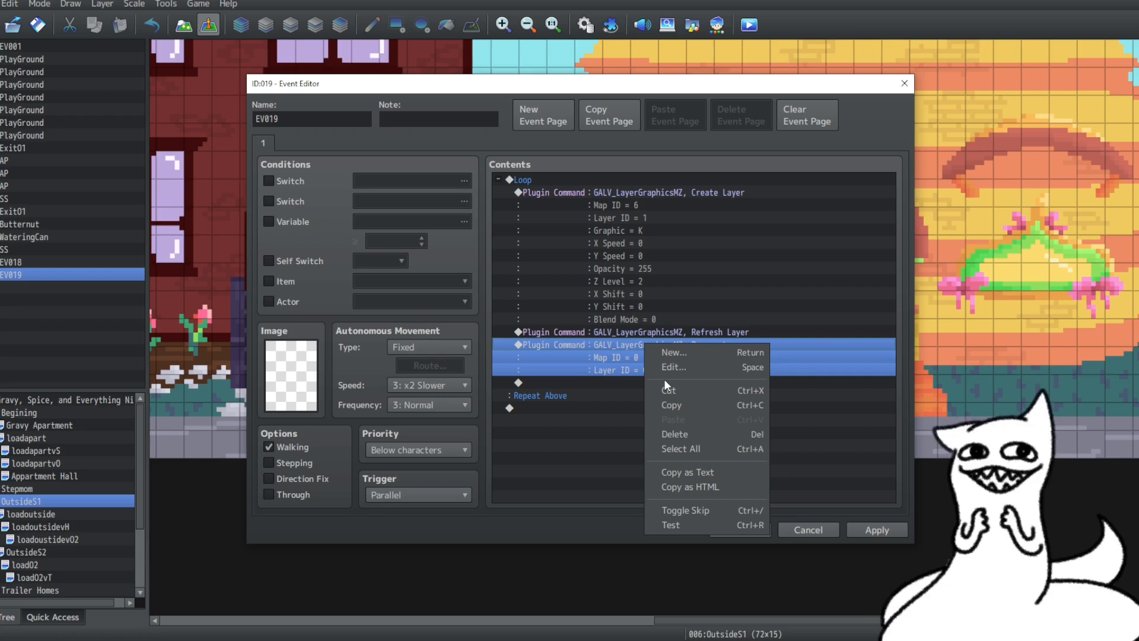
left_click(697, 372)
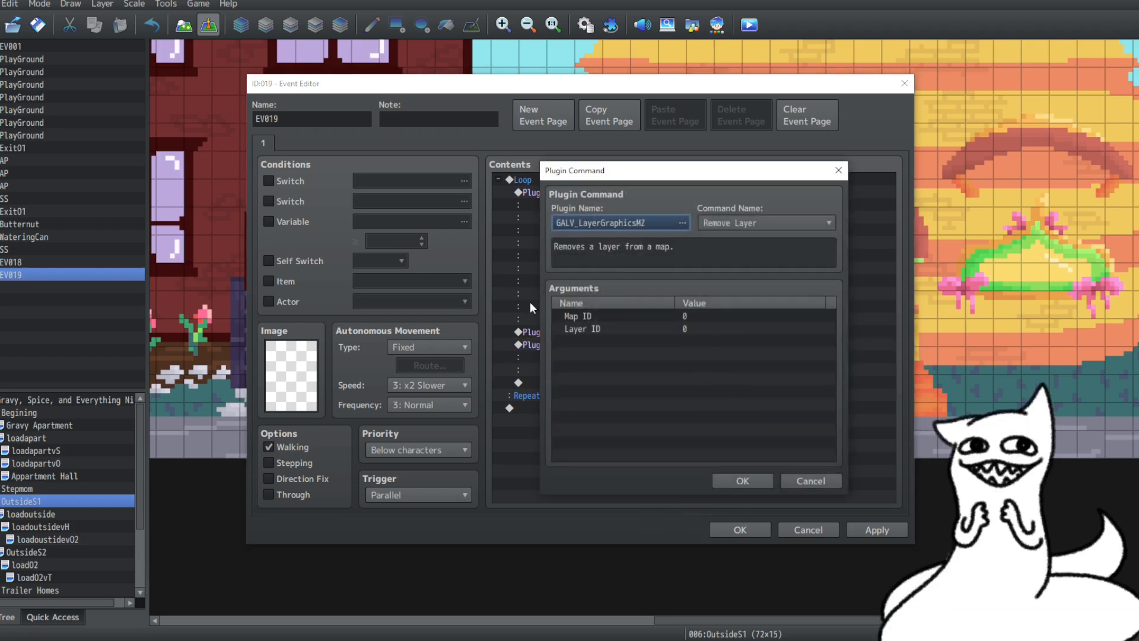
double_click(703, 317)
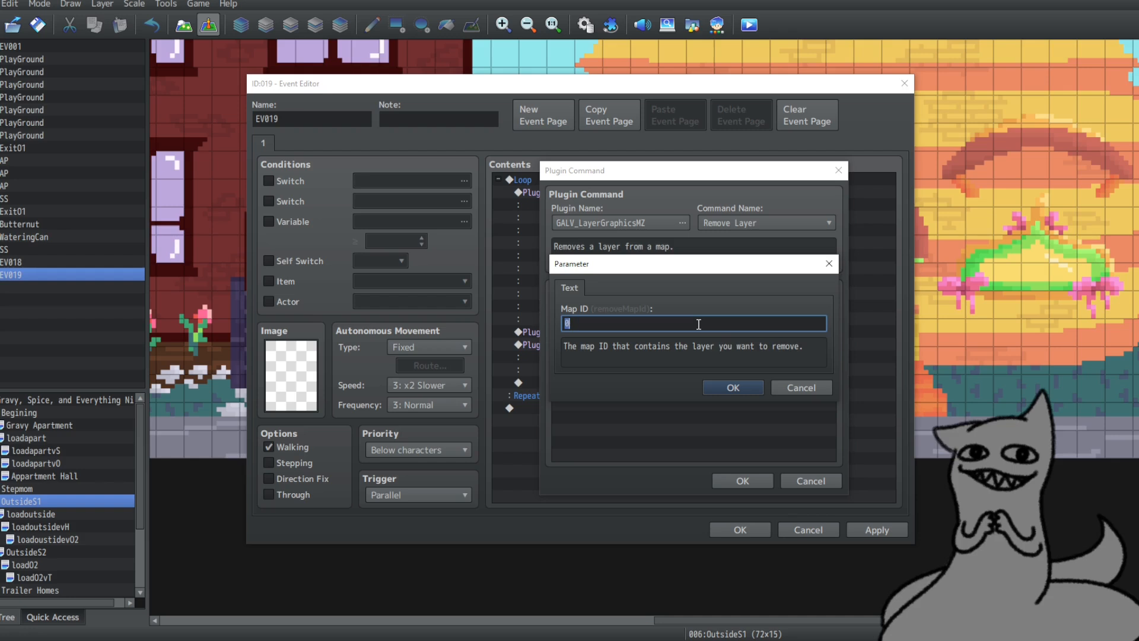
type("6")
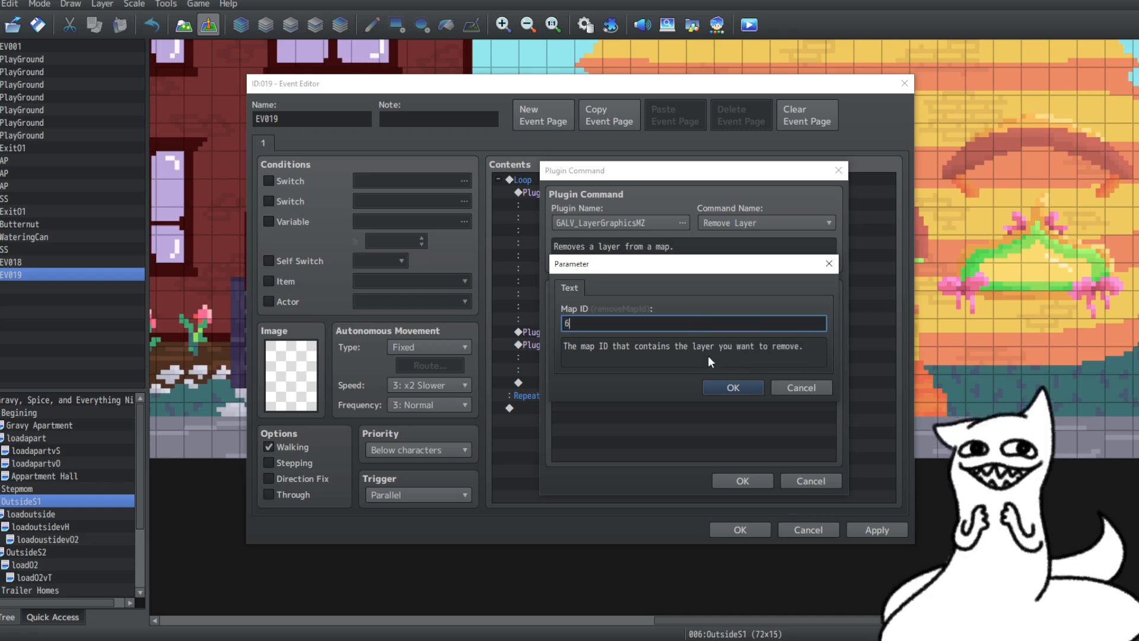
left_click(727, 387)
double_click(648, 327)
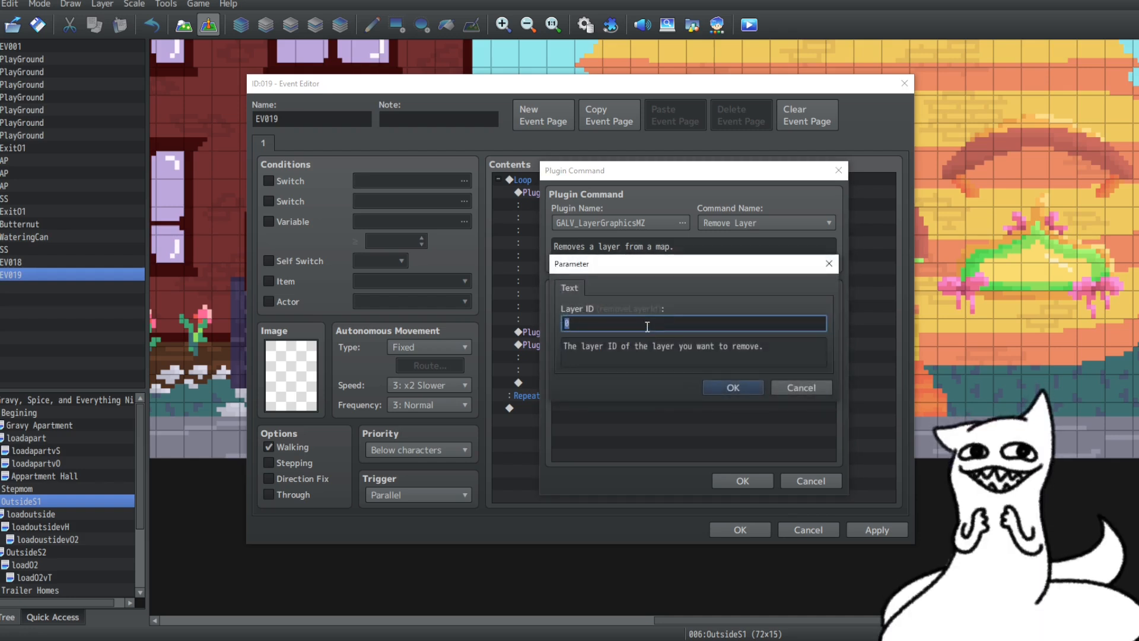
type("6")
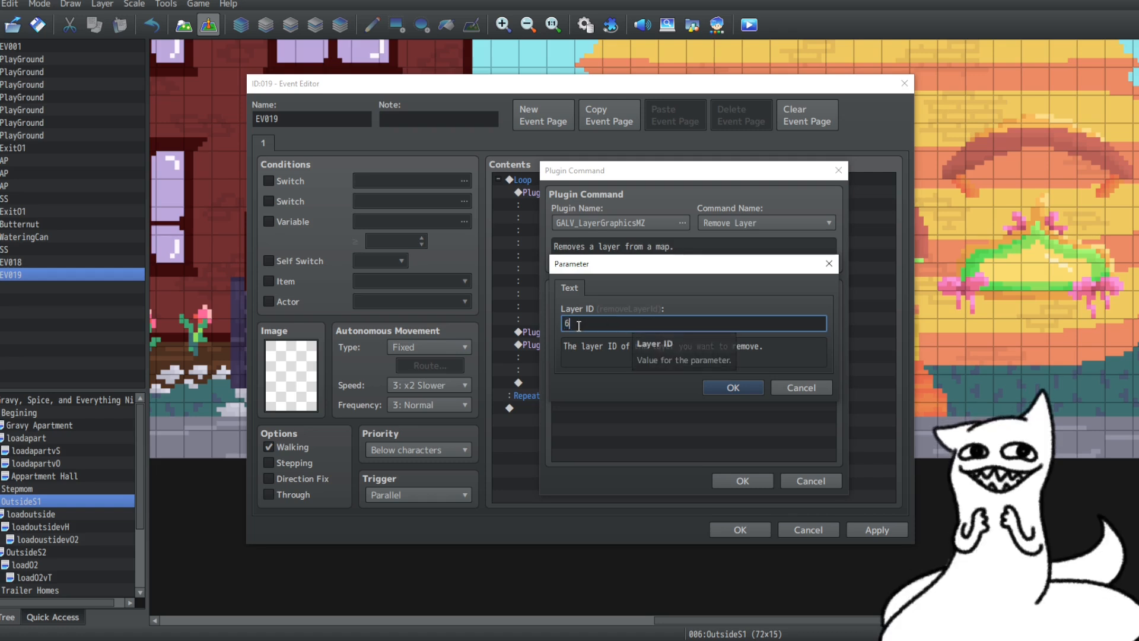
left_click(742, 389)
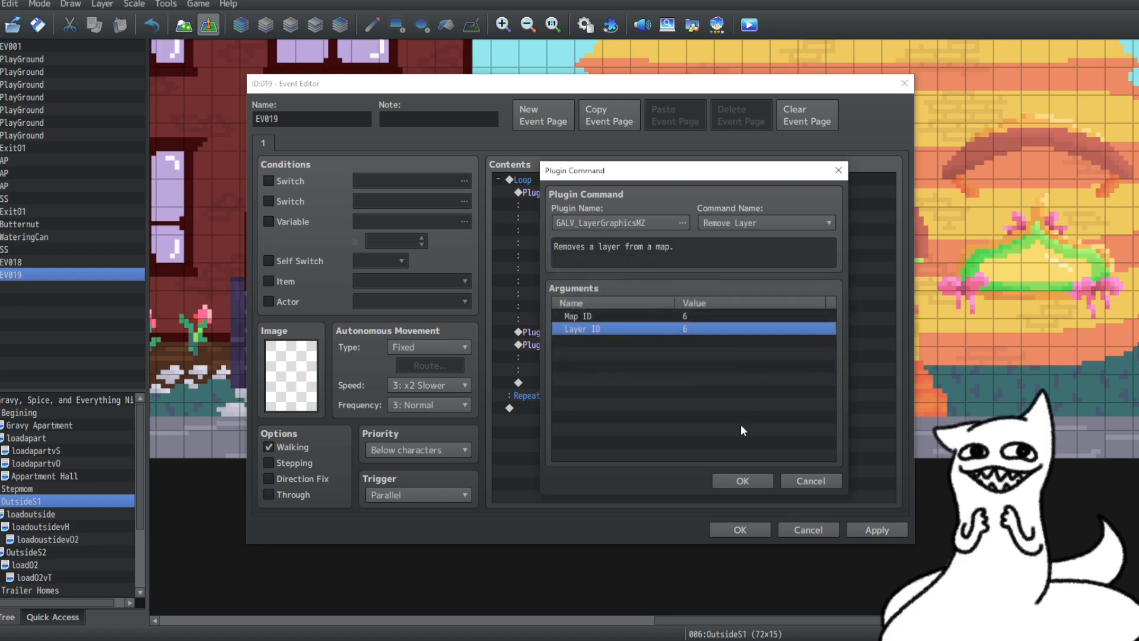
left_click(731, 481)
Add a Wait command of 10 frames after the Remove Layer command
double_click(630, 383)
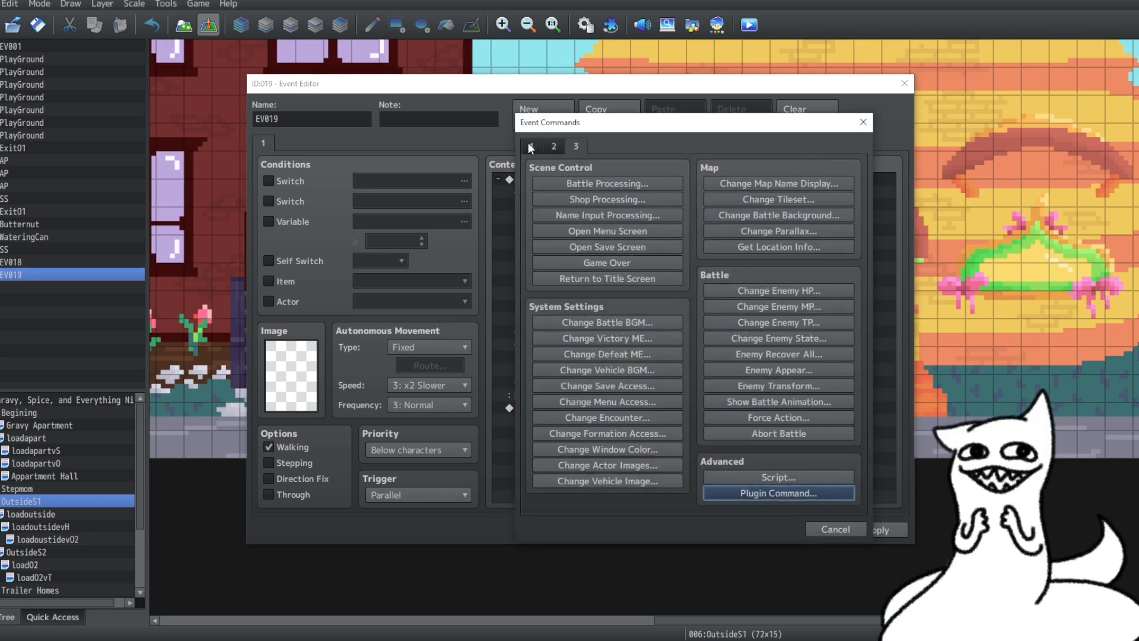
left_click(530, 145)
left_click(562, 149)
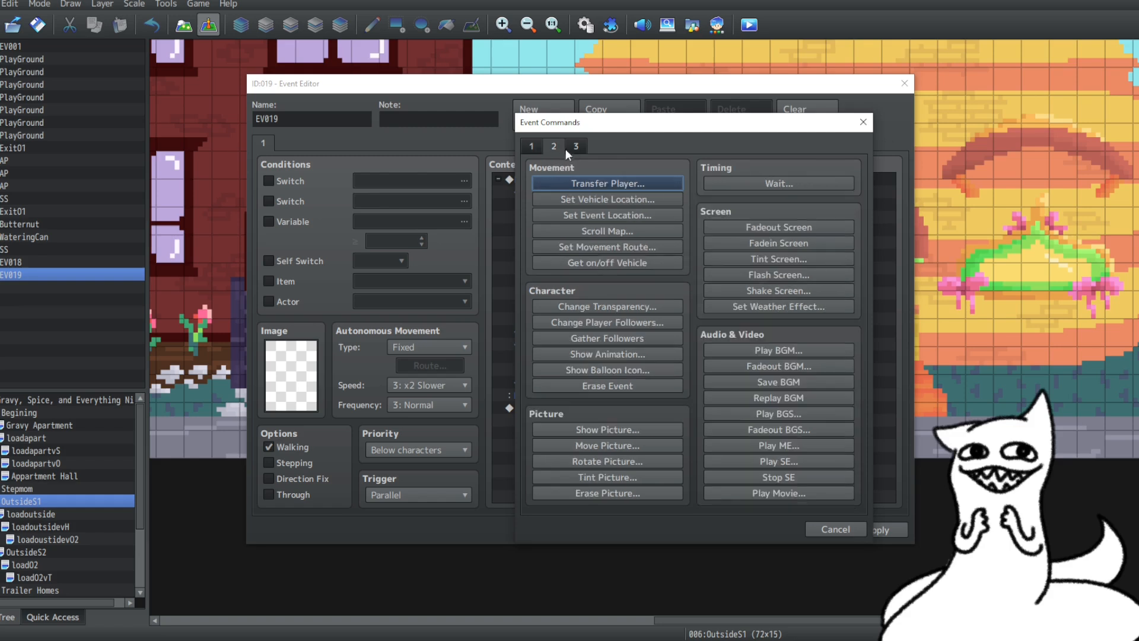
left_click(777, 184)
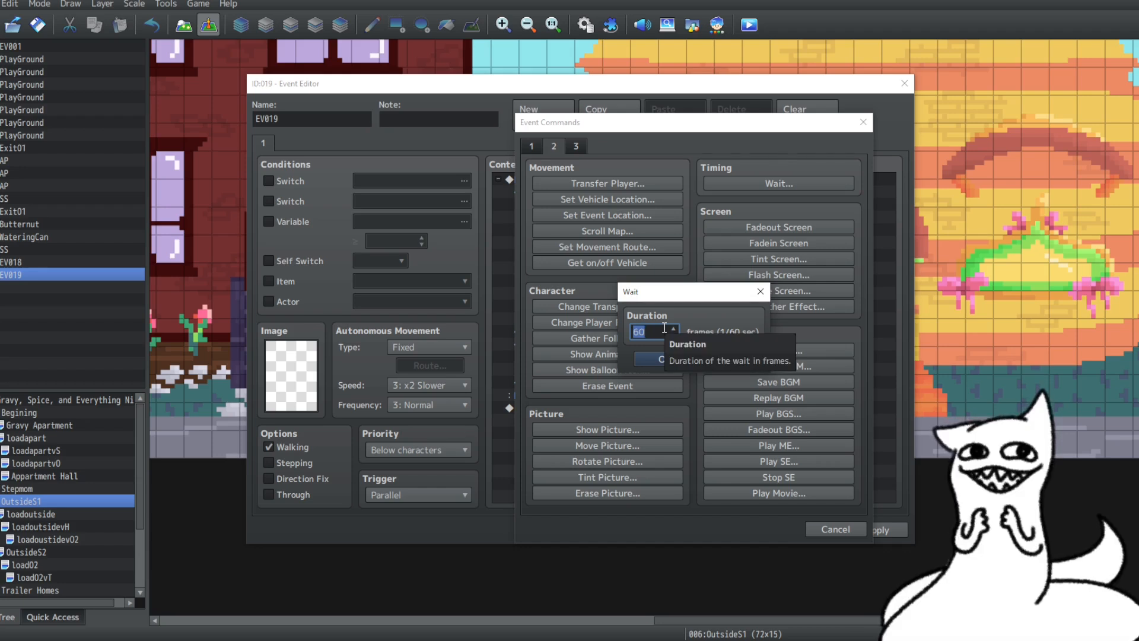
type("10")
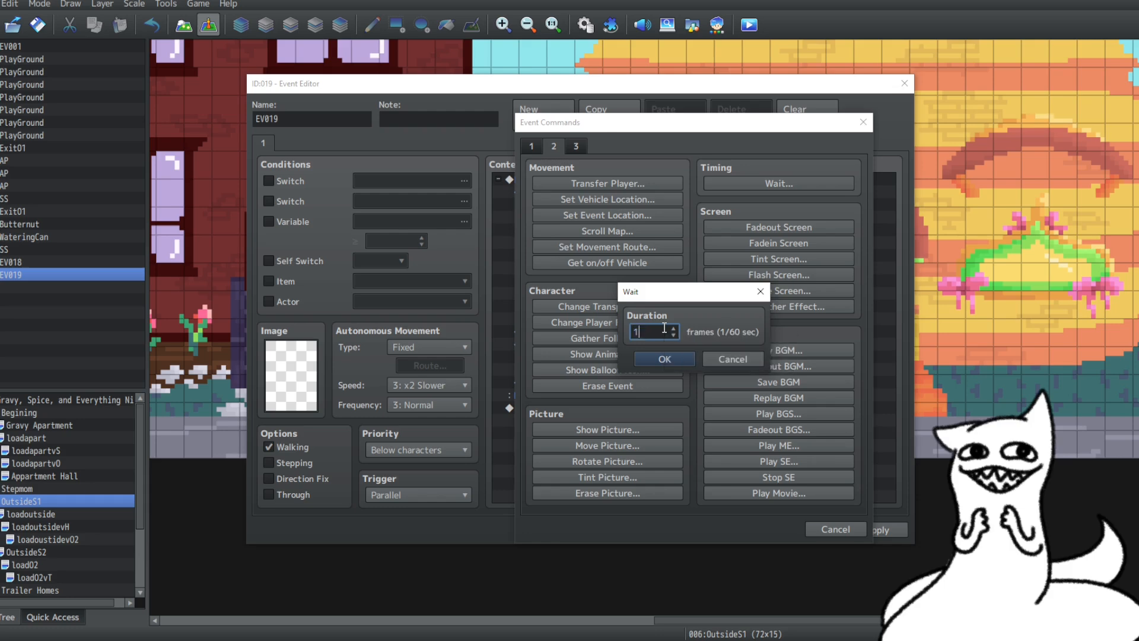
left_click(665, 359)
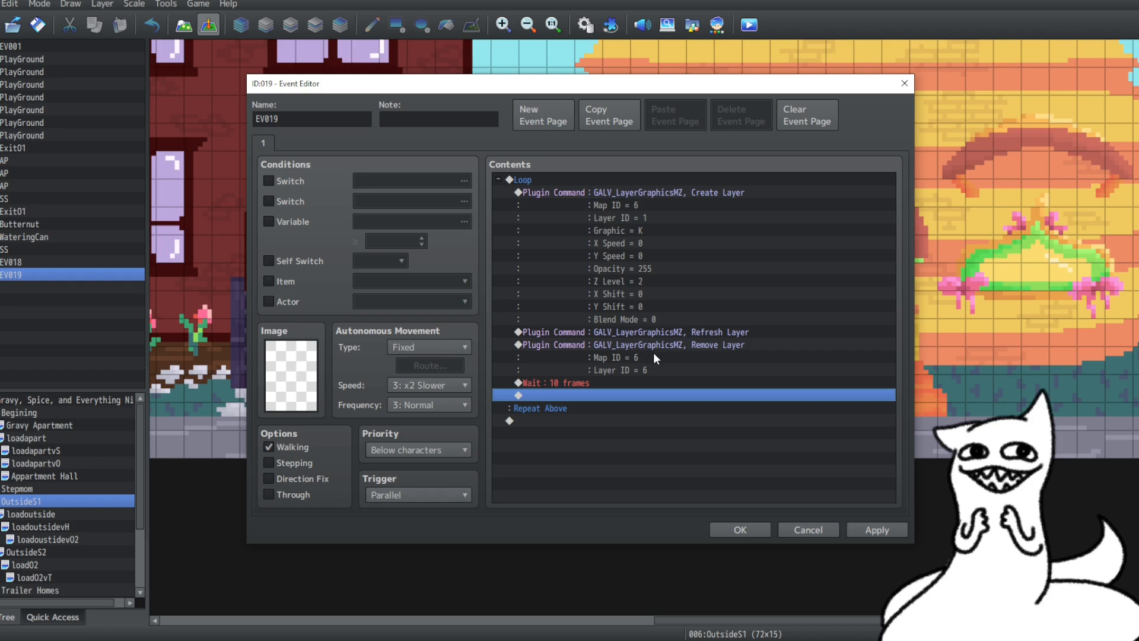
Copy the 10-frame Wait to the start of the loop, before Create Layer, and save the event
right_click(639, 383)
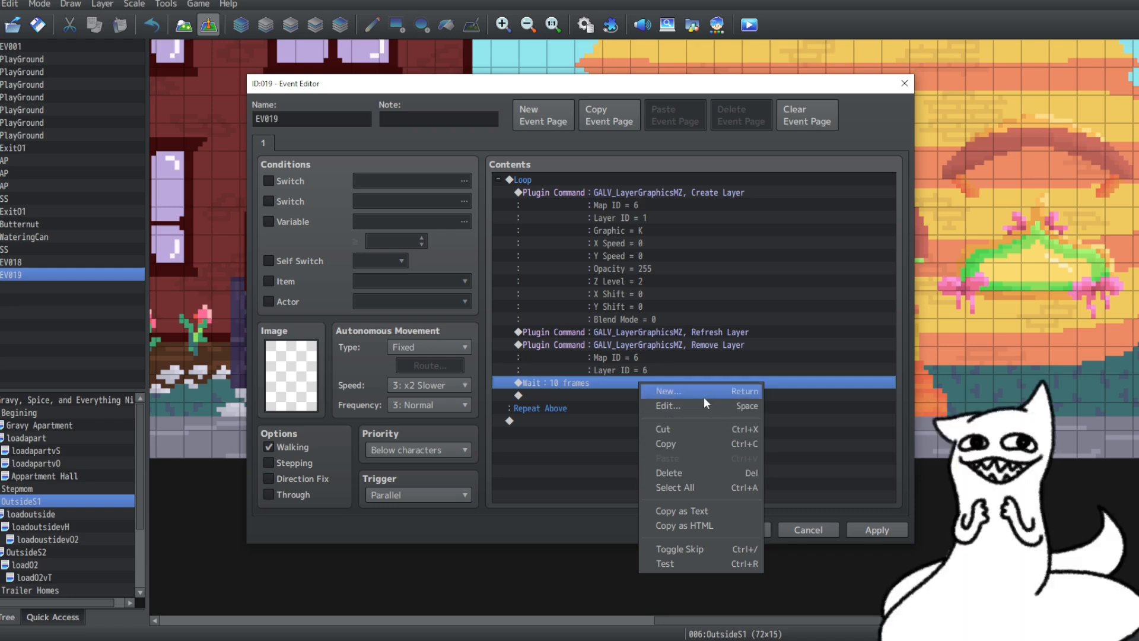
left_click(690, 446)
right_click(597, 190)
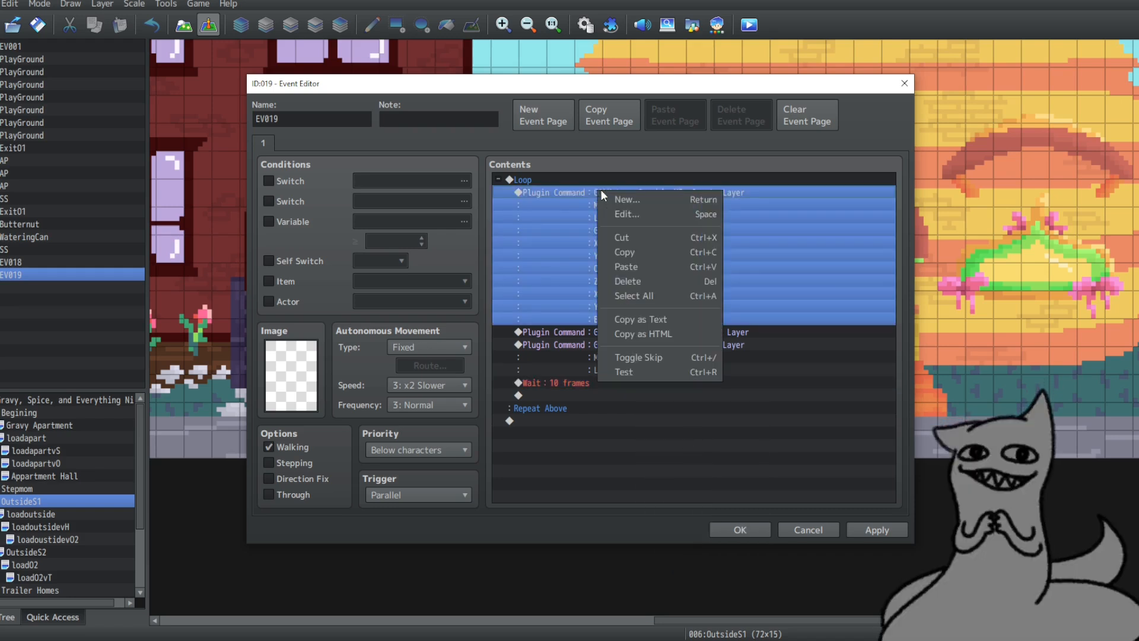
left_click(633, 262)
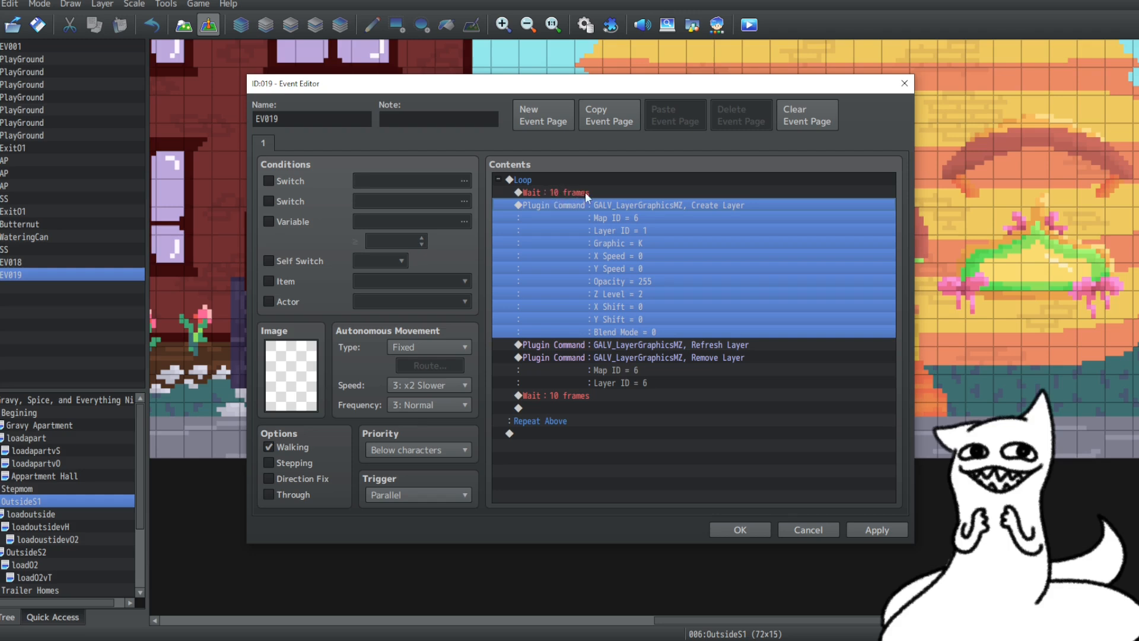
left_click(578, 407)
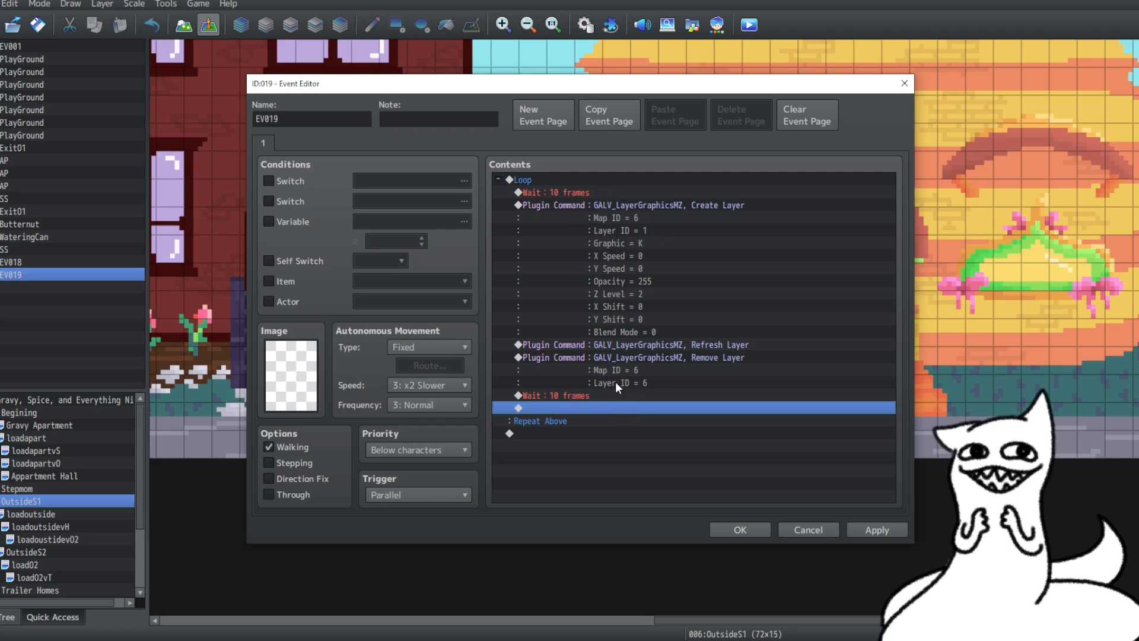
left_click(740, 530)
Open event EV018 and examine its looped sequence of wait, create, refresh and remove layer commands for each graphic
double_click(538, 308)
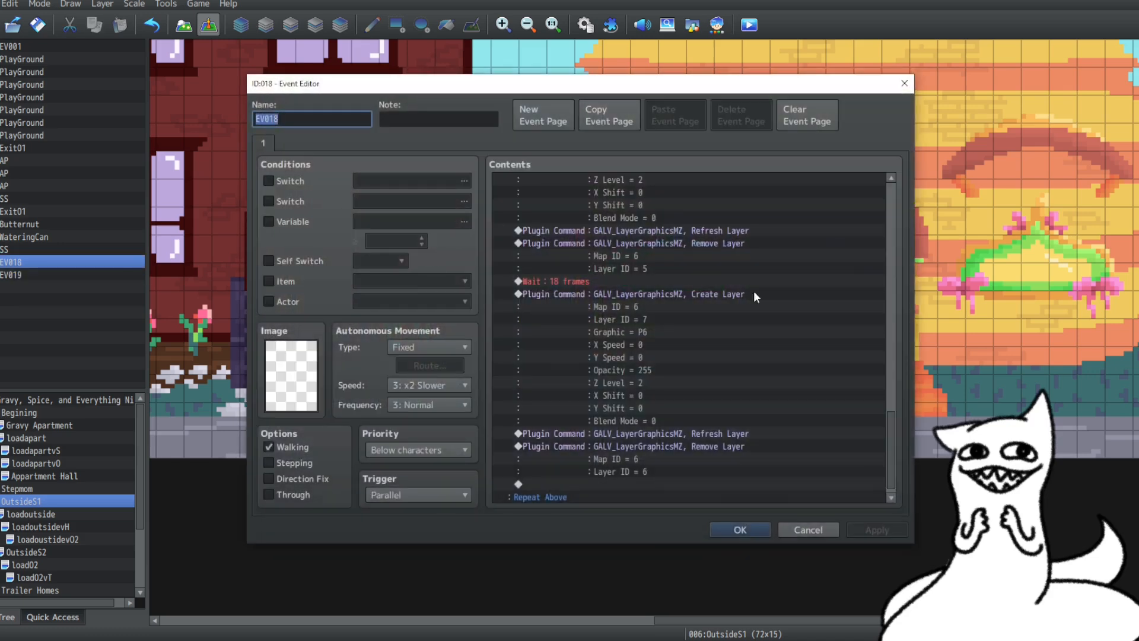
scroll(735, 383, "up", 15)
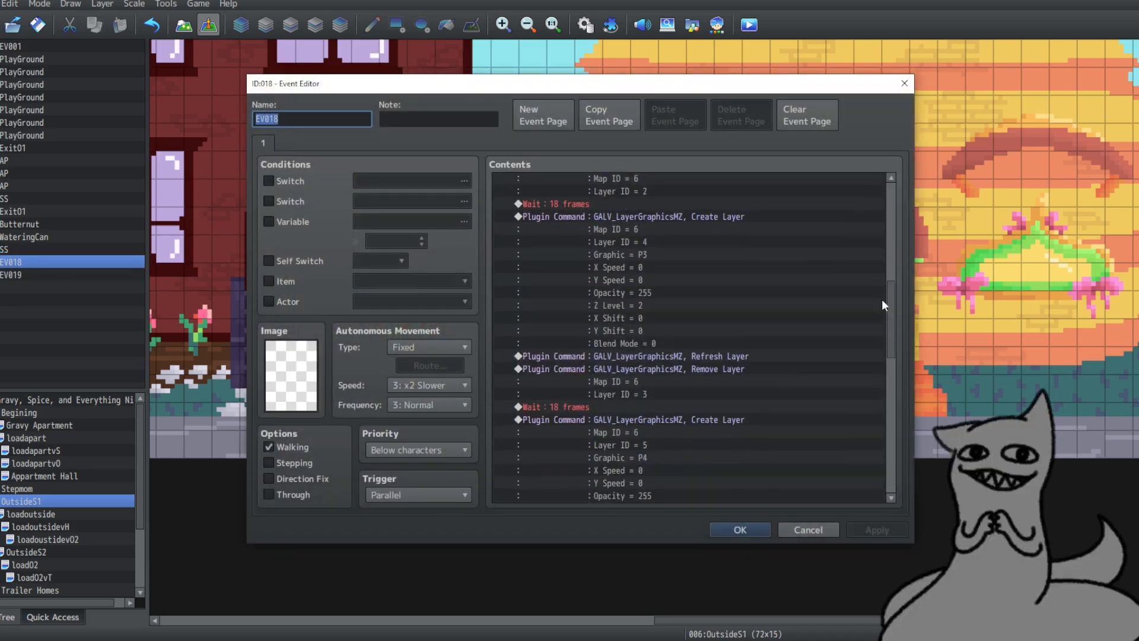
left_click_drag(882, 300, 878, 196)
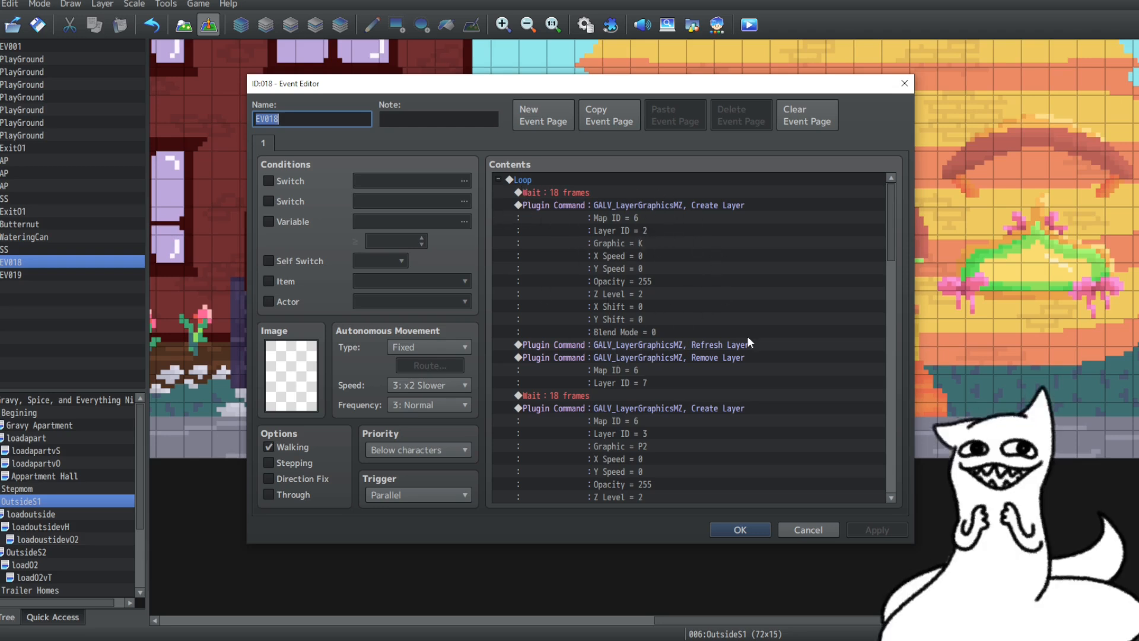
scroll(636, 397, "down", 2)
scroll(636, 397, "down", 3)
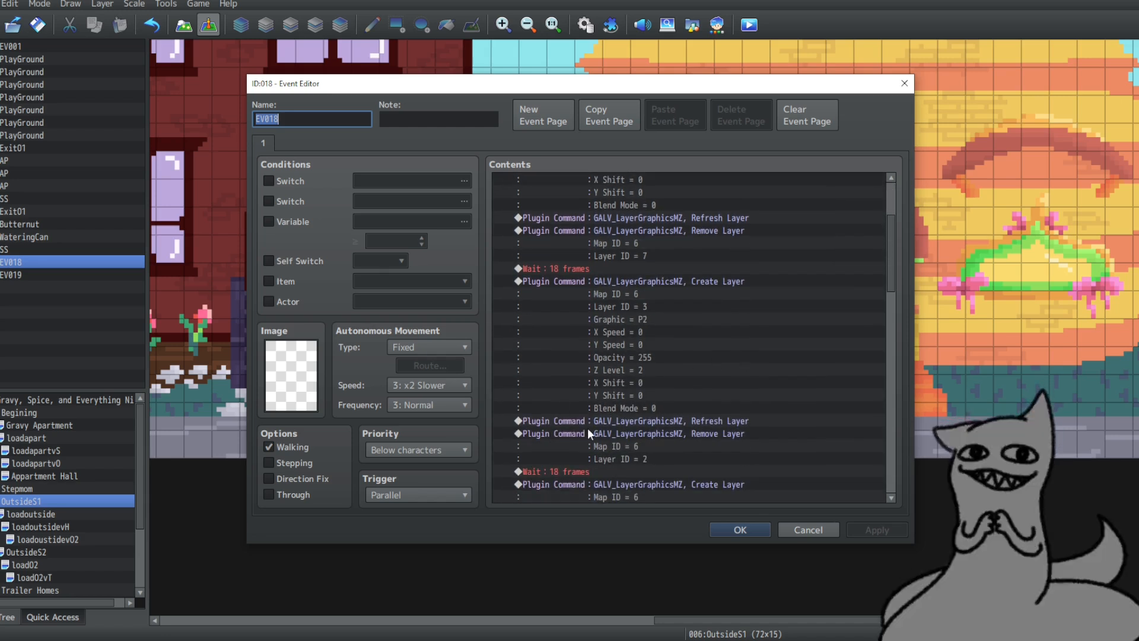
scroll(593, 445, "down", 4)
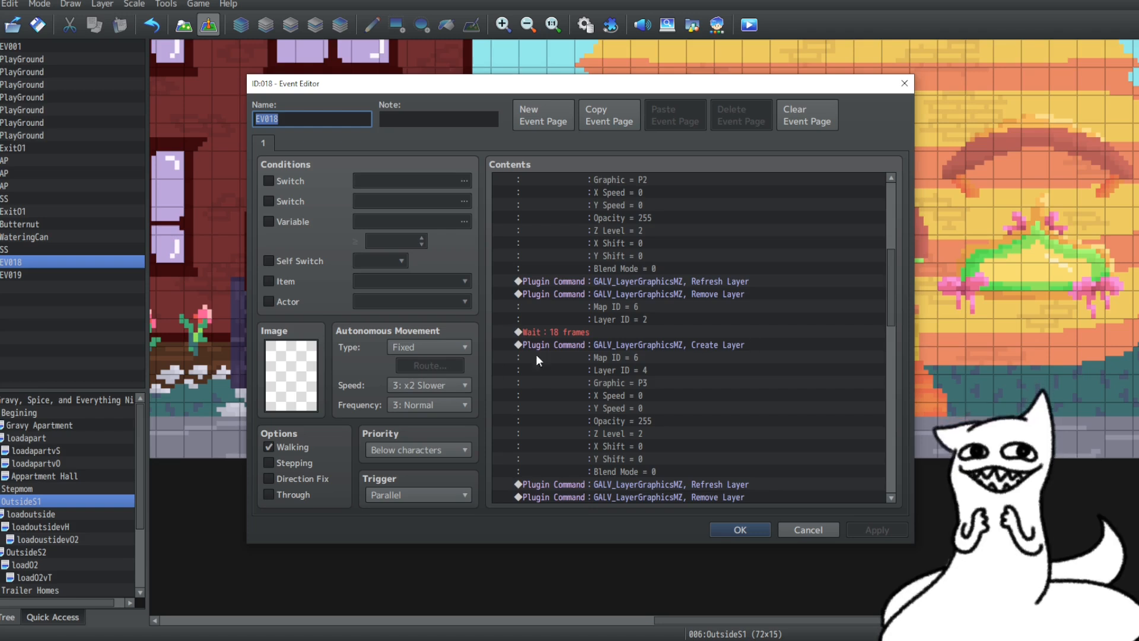
scroll(688, 358, "down", 5)
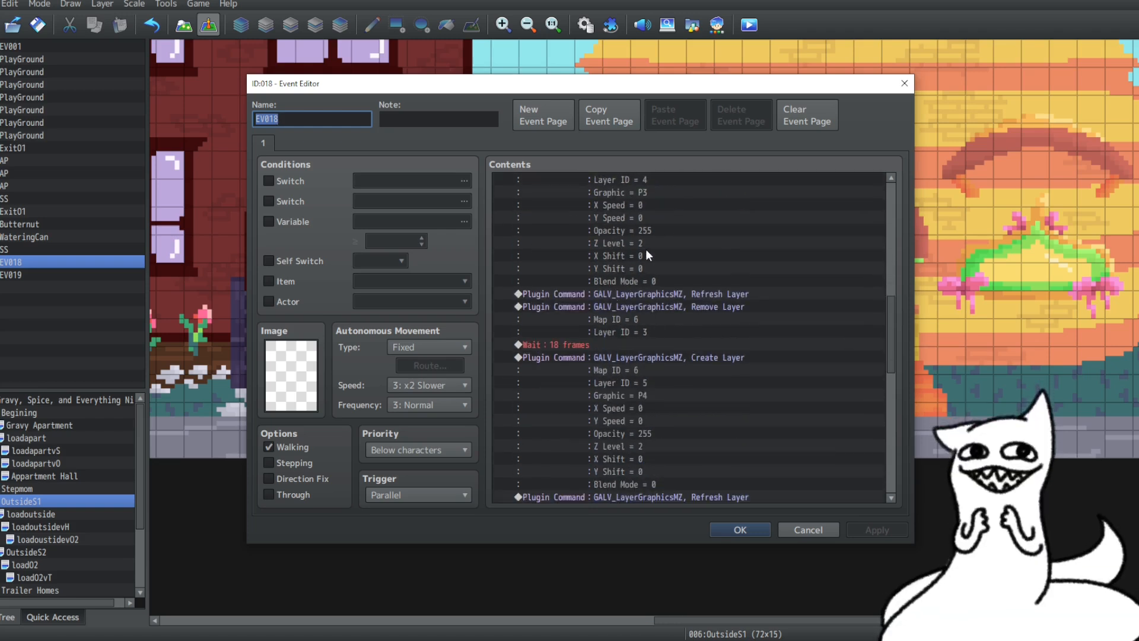
Review EV018's remaining layer commands for graphics P4 to P6 and return to the loop's start before closing the event
scroll(644, 266, "down", 5)
scroll(647, 290, "down", 6)
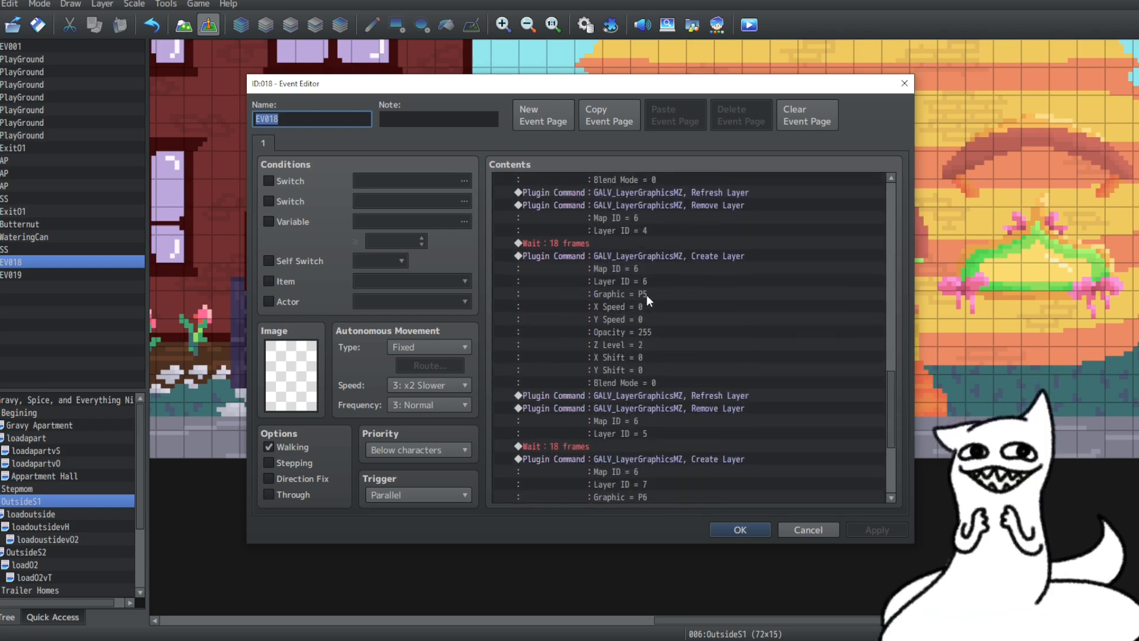
scroll(643, 335, "down", 2)
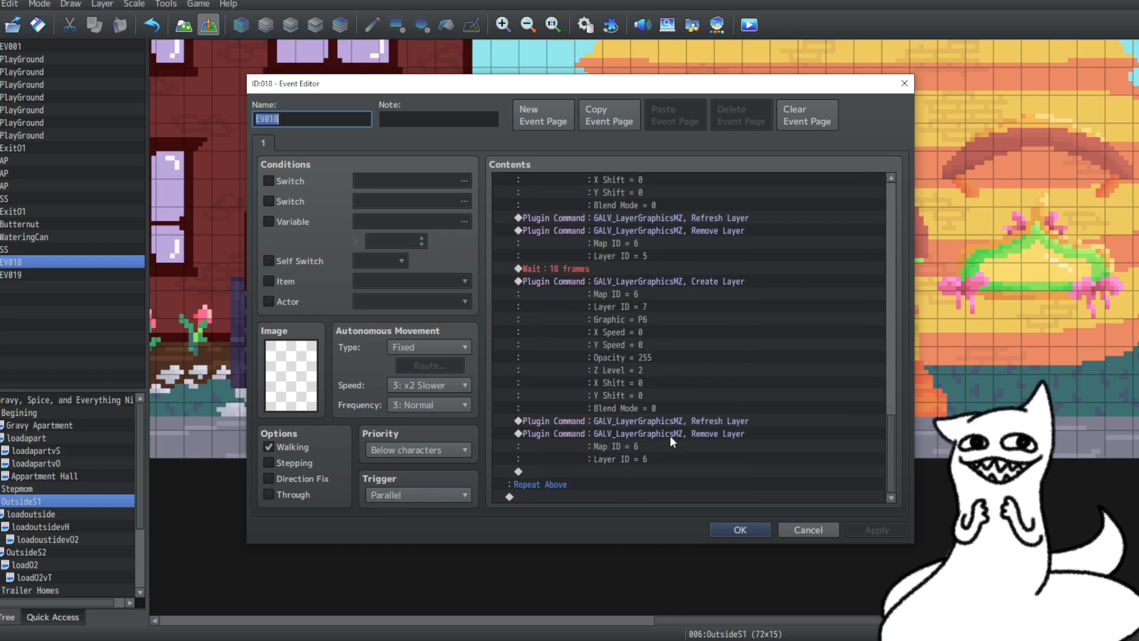
scroll(655, 408, "up", 2)
scroll(655, 408, "up", 15)
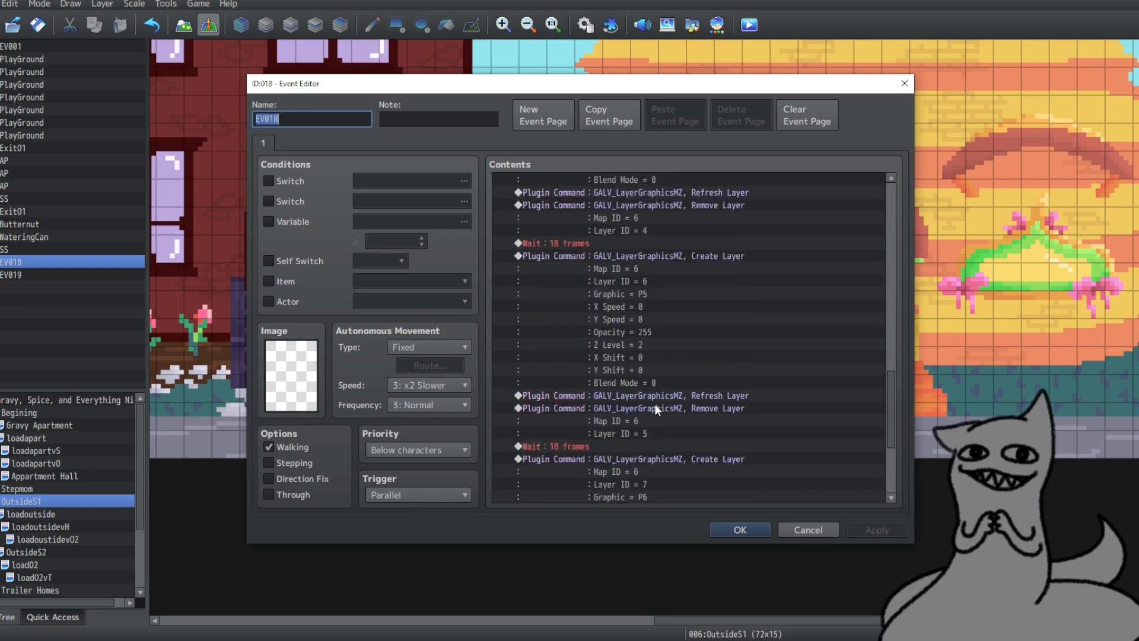
scroll(655, 406, "up", 12)
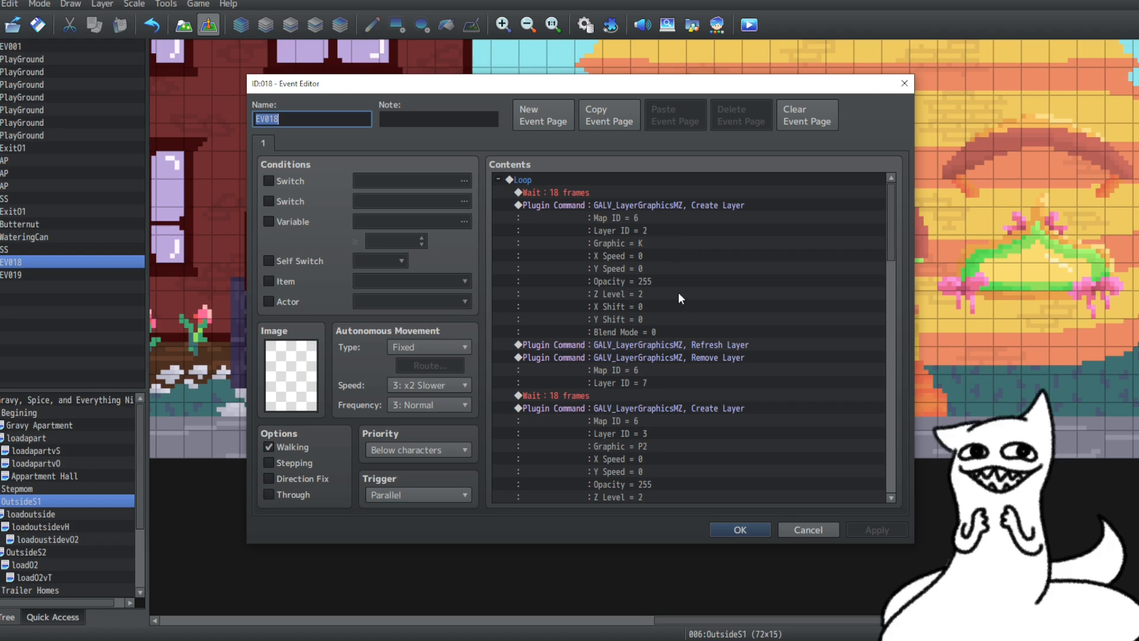
left_click(746, 529)
Delete event EV019 from the OutsideS1 map and start the game in a maximized playtest window
right_click(564, 304)
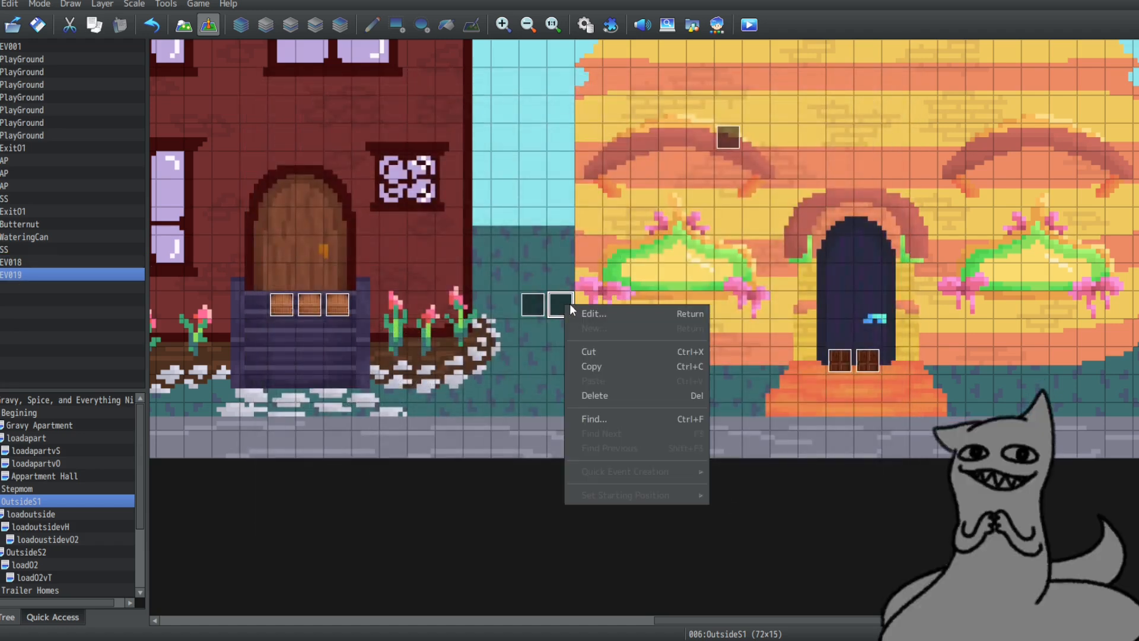
left_click(607, 395)
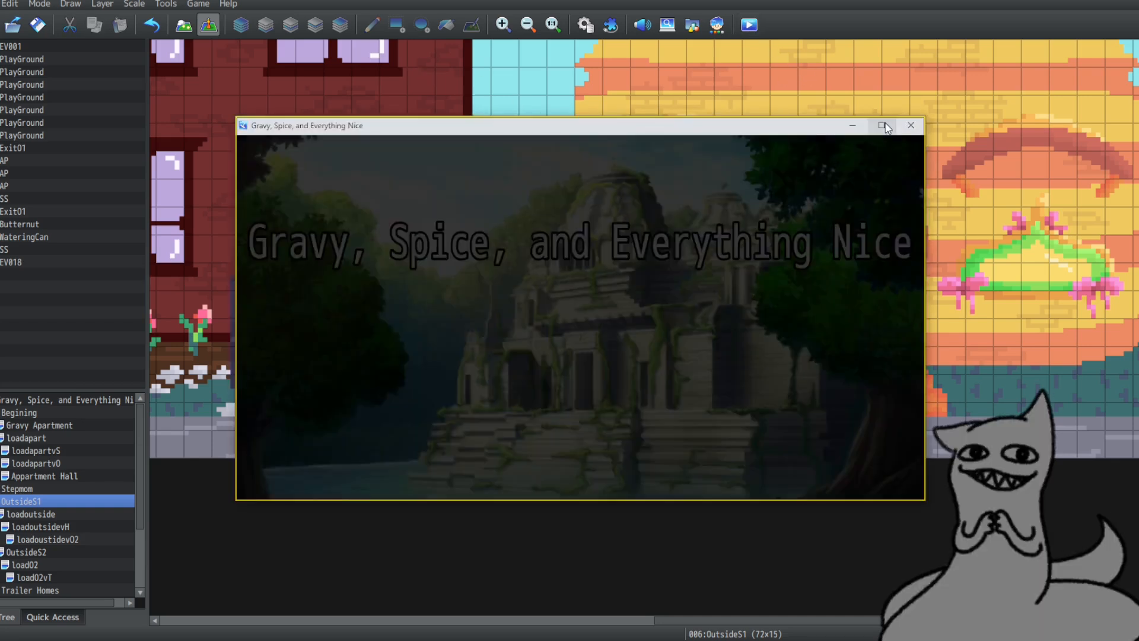
left_click(885, 125)
left_click(620, 373)
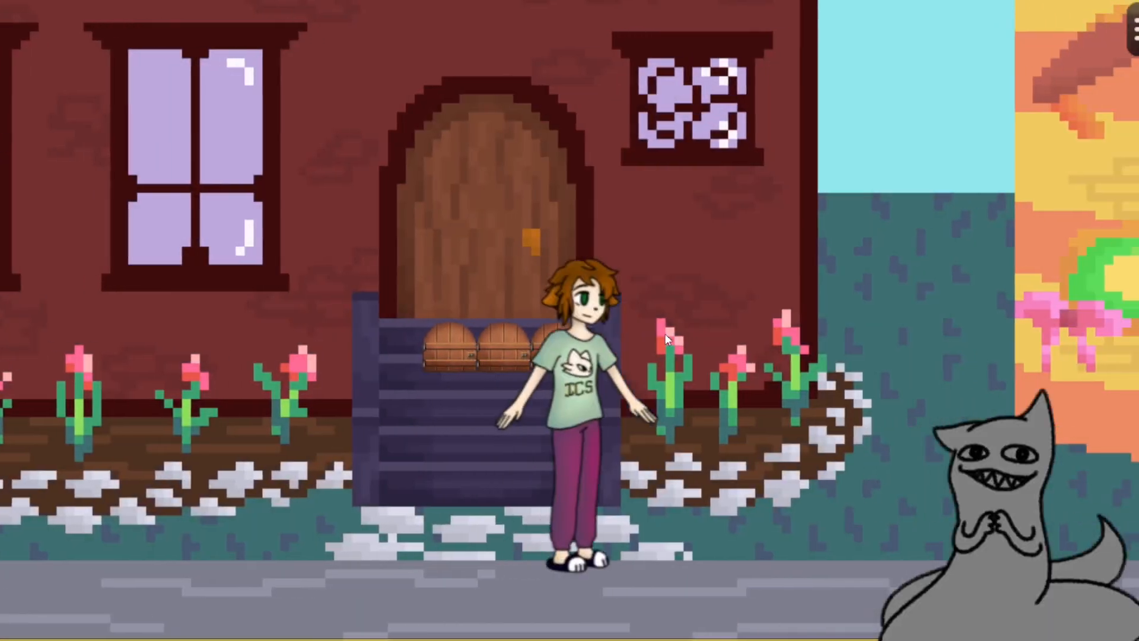
Walk the character back and forth past the yellow building to check the vine animation, and approach its door
key("Right")
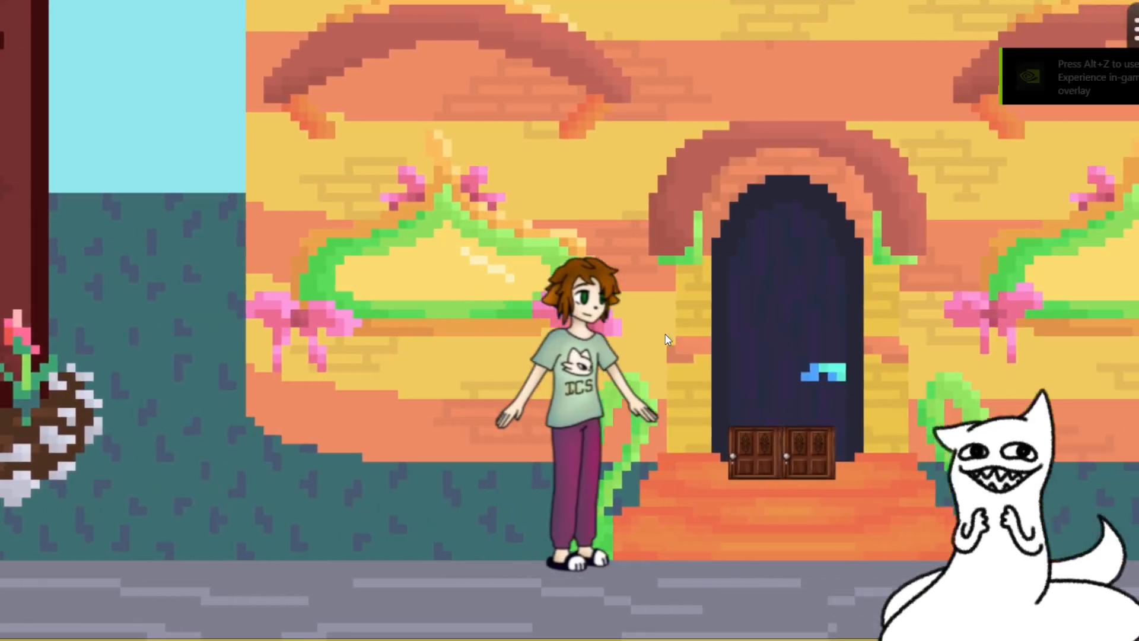
key("Left")
key("Right")
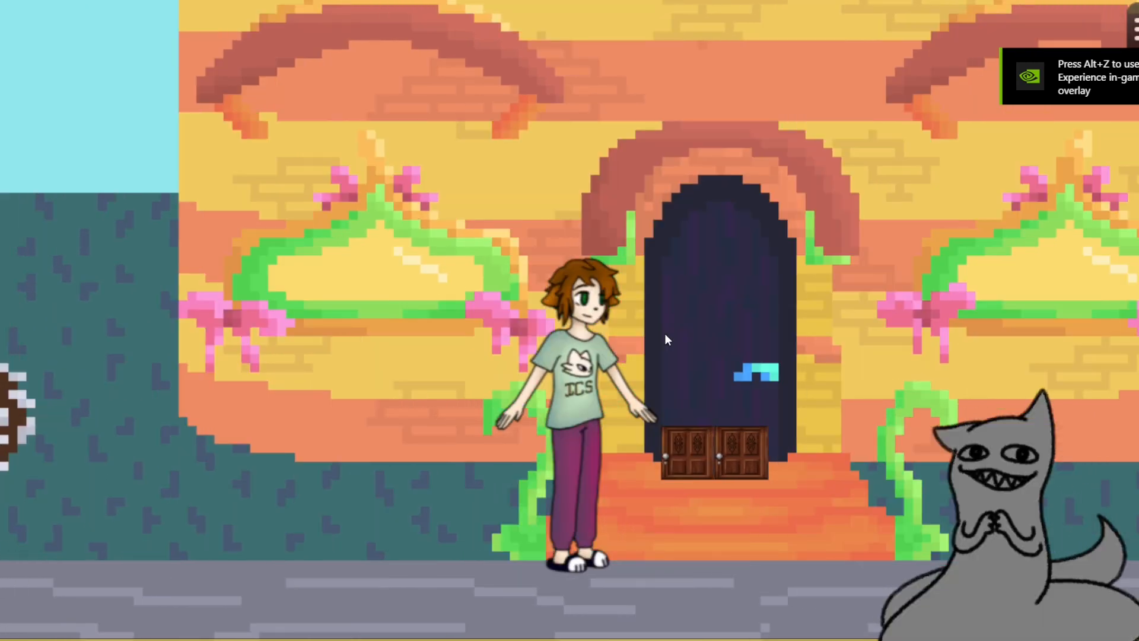
key("Right")
key("Right")
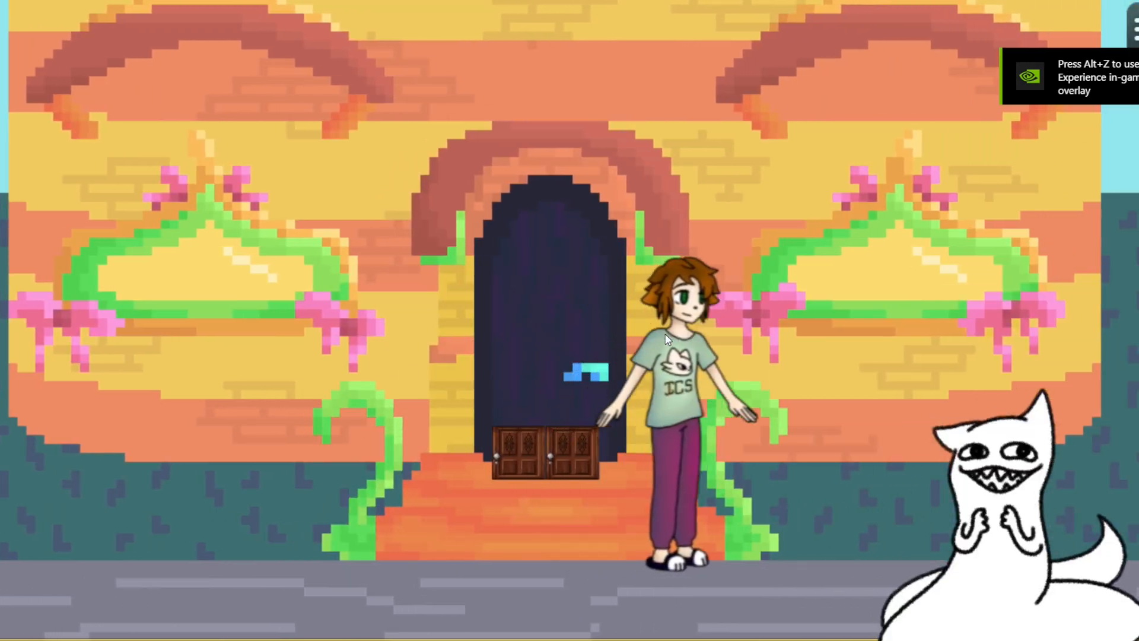
key("Left")
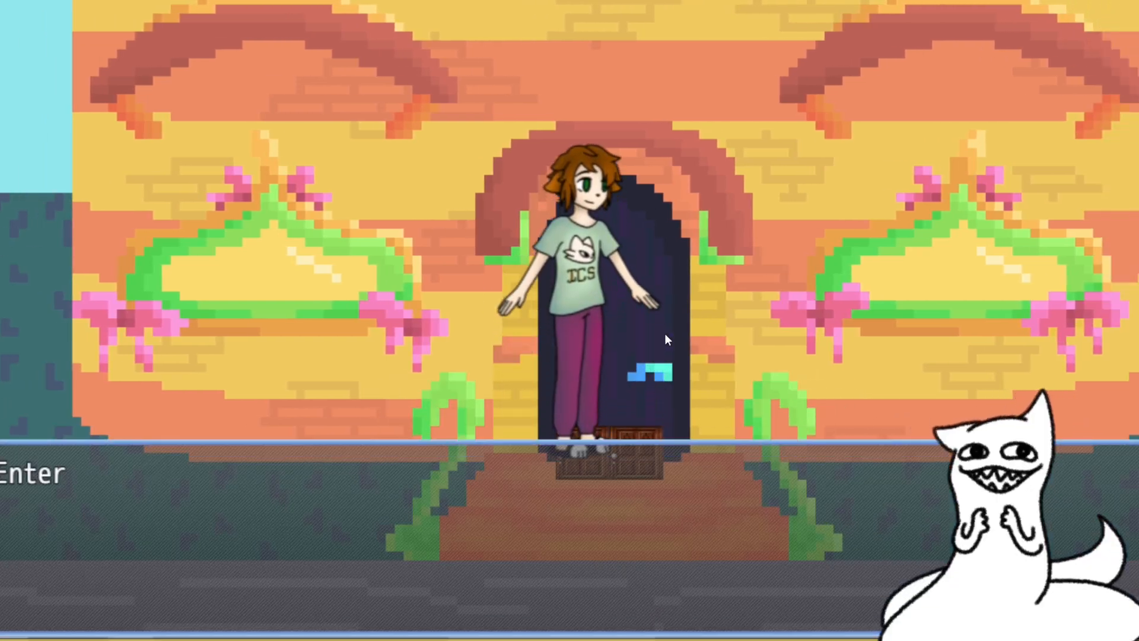
Enter and leave Big Glaze No Cap twice to test the vines on returning to the map, and end the playtest
key("Return")
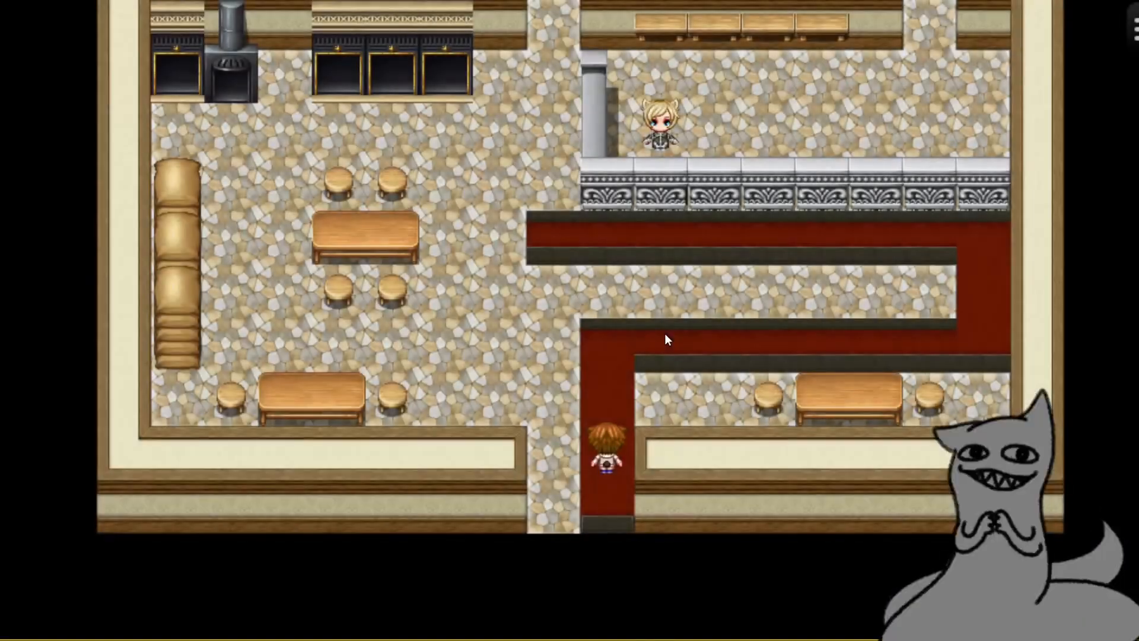
key("Down")
key("Return")
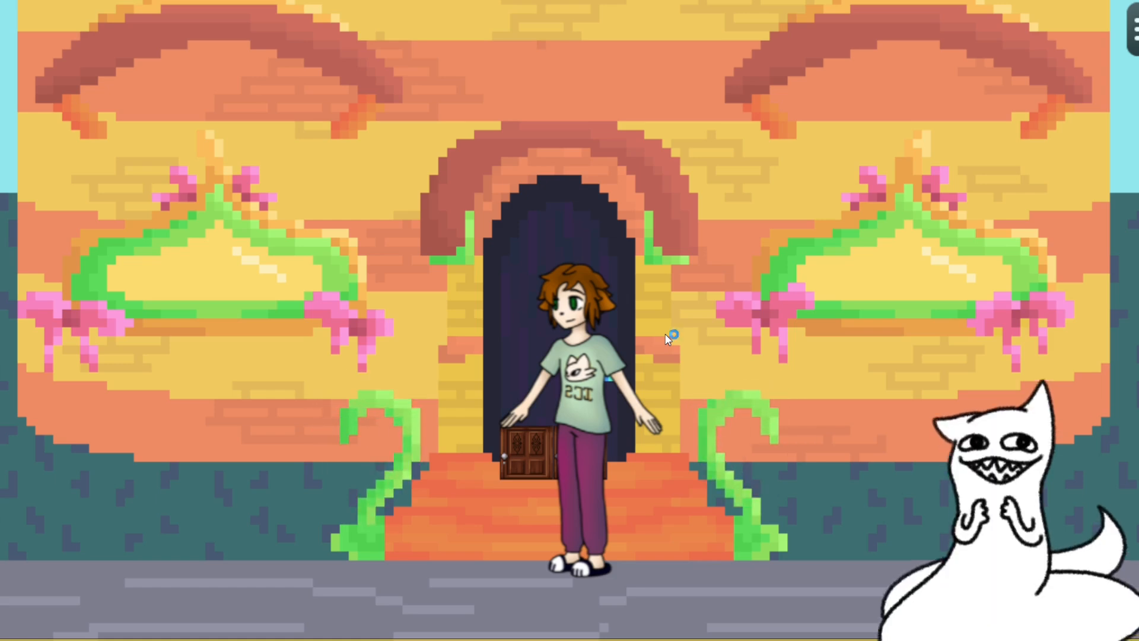
key("Up")
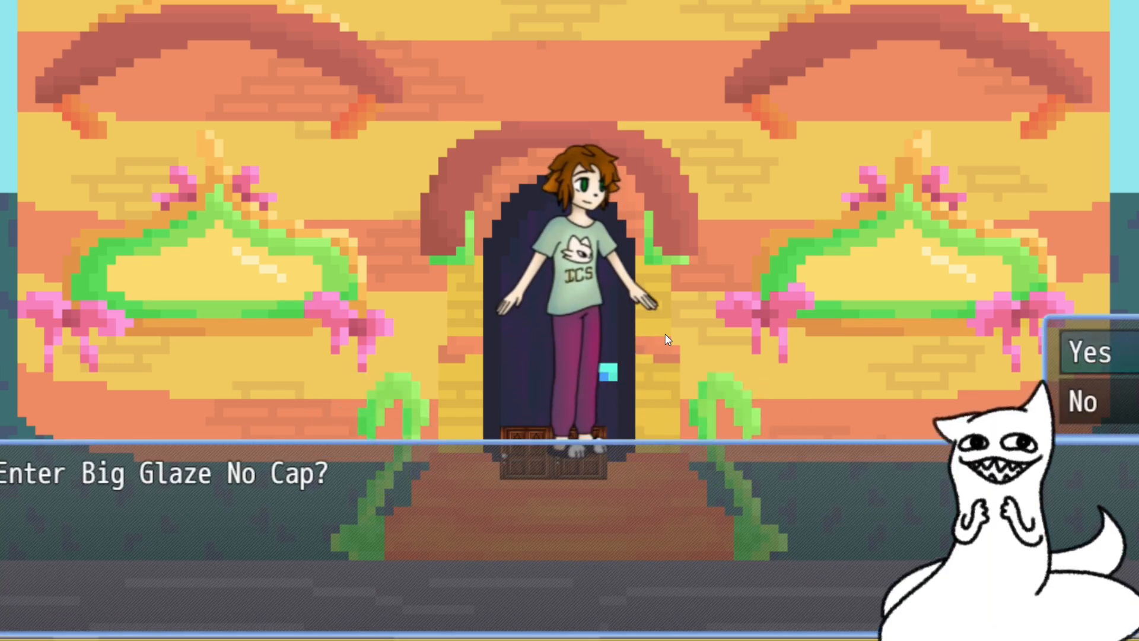
key("Return")
key("Down")
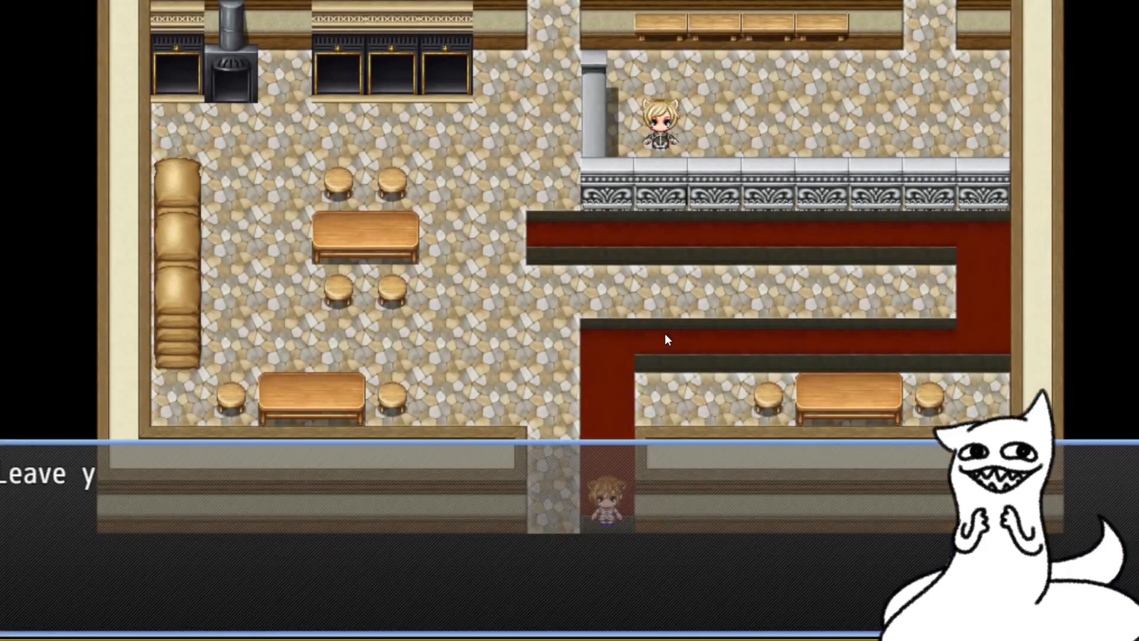
key("Return")
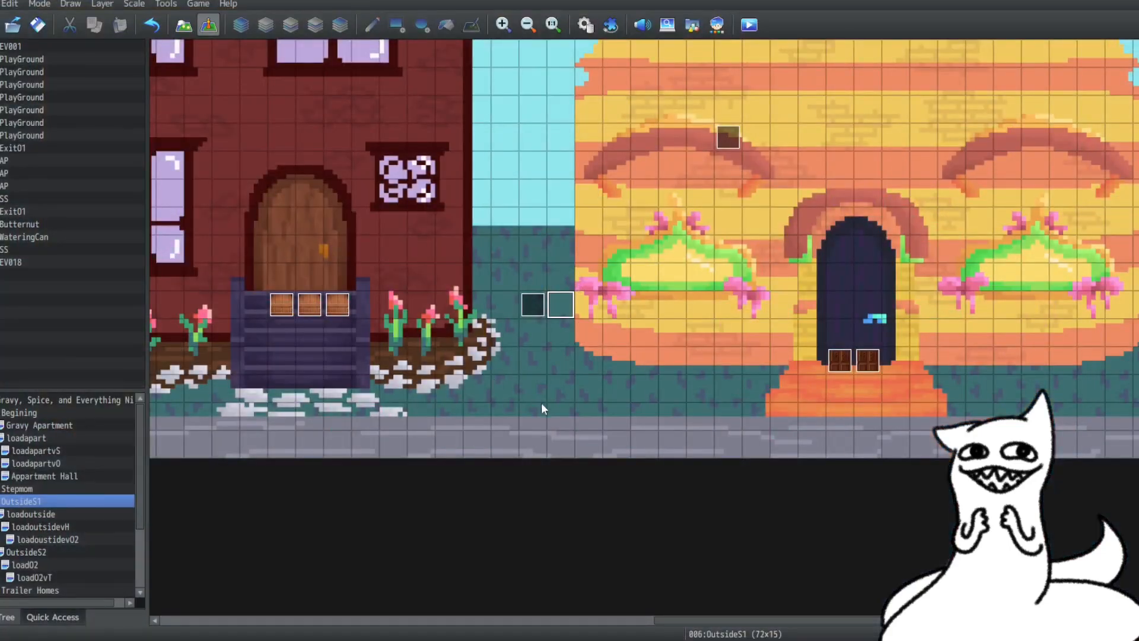
Set event EV018's trigger to Autorun and save the event
double_click(541, 311)
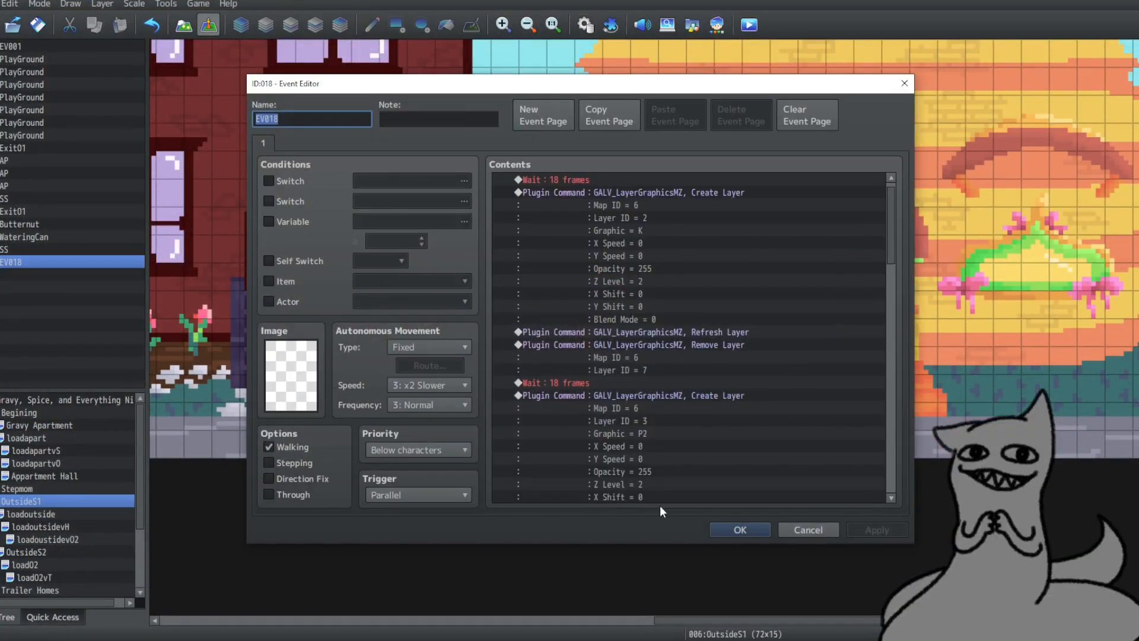
left_click(429, 497)
left_click(414, 543)
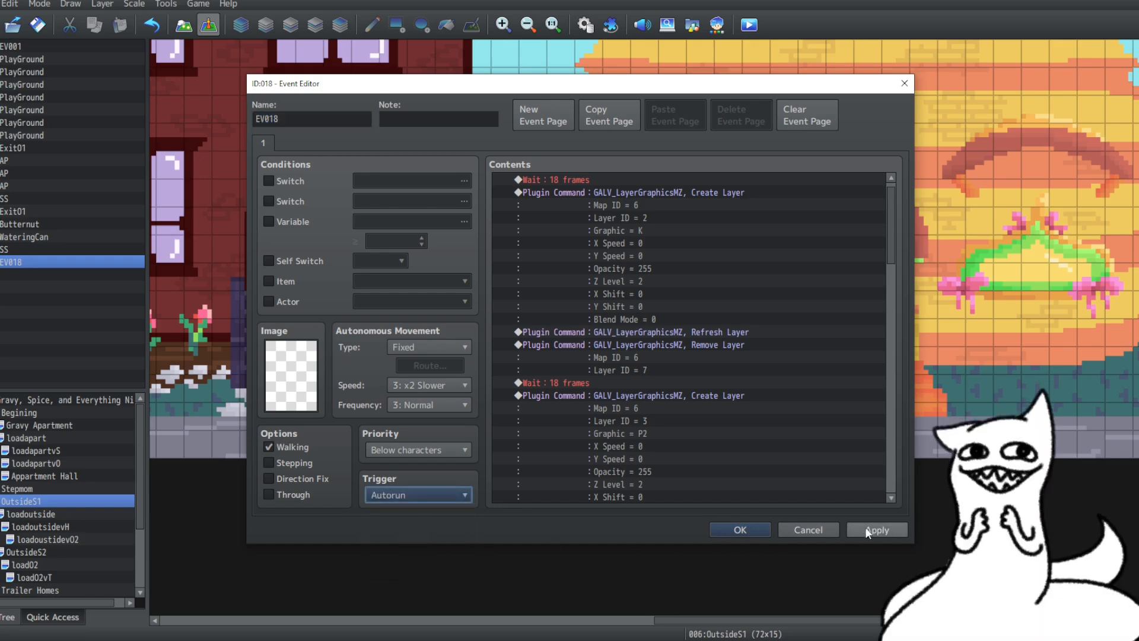
left_click(731, 528)
Save the game changes, playtest the OutsideS1 map with the Autorun event, and close the playtest
left_click(749, 26)
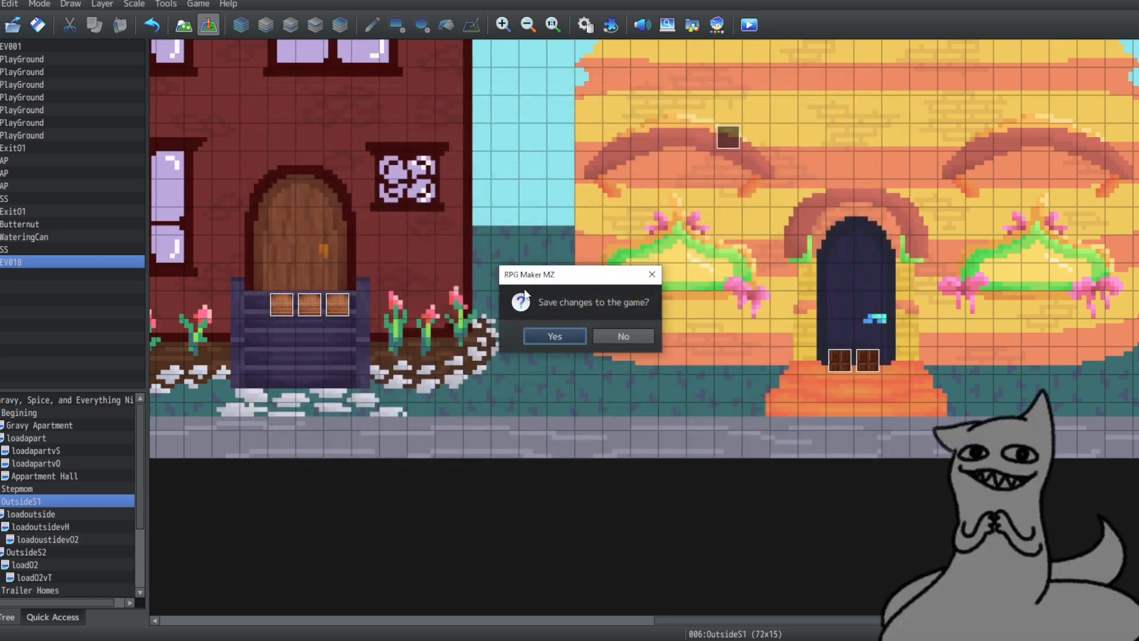
left_click(550, 336)
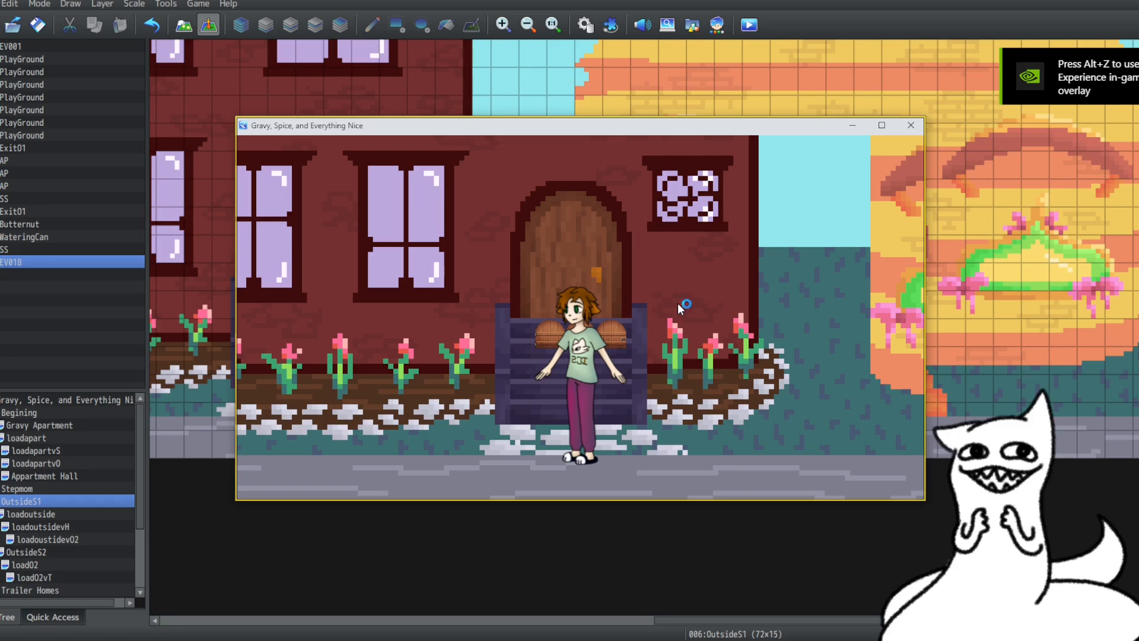
left_click(908, 129)
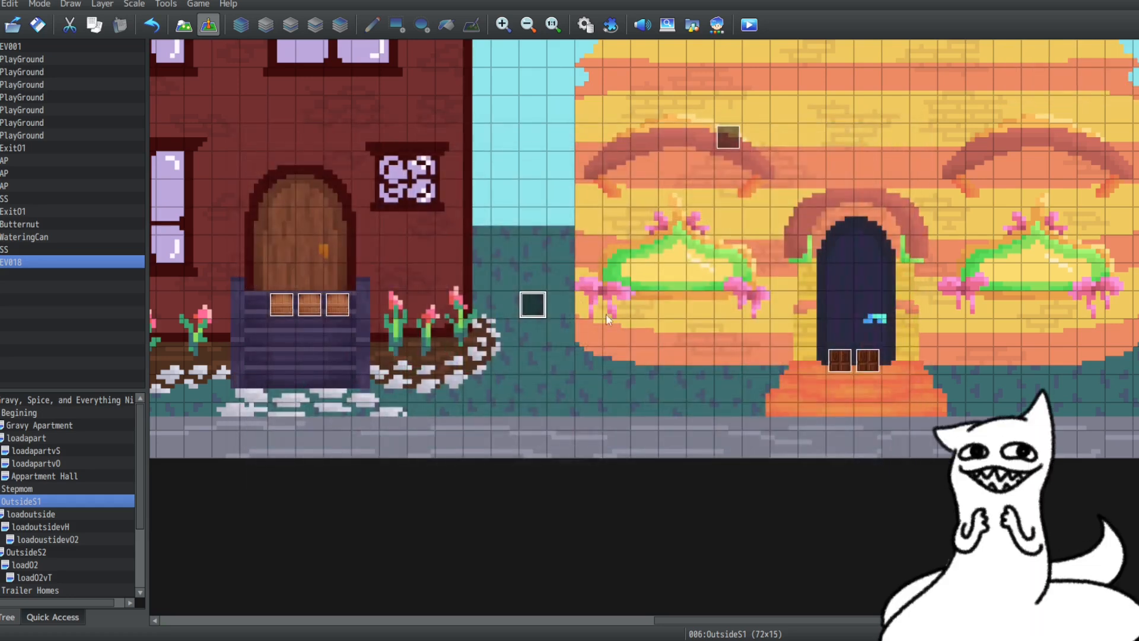
Copy event EV018 from the Gravy Apartment map and paste it beside the existing EV018 on the OutsideS1 map
left_click(38, 426)
double_click(190, 445)
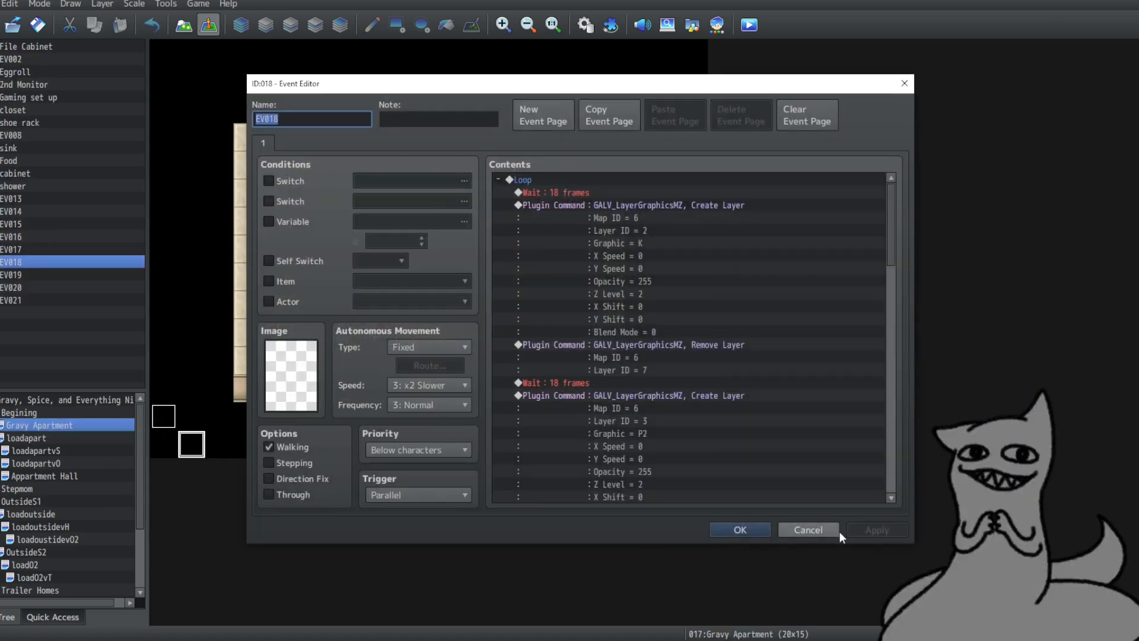
left_click(733, 530)
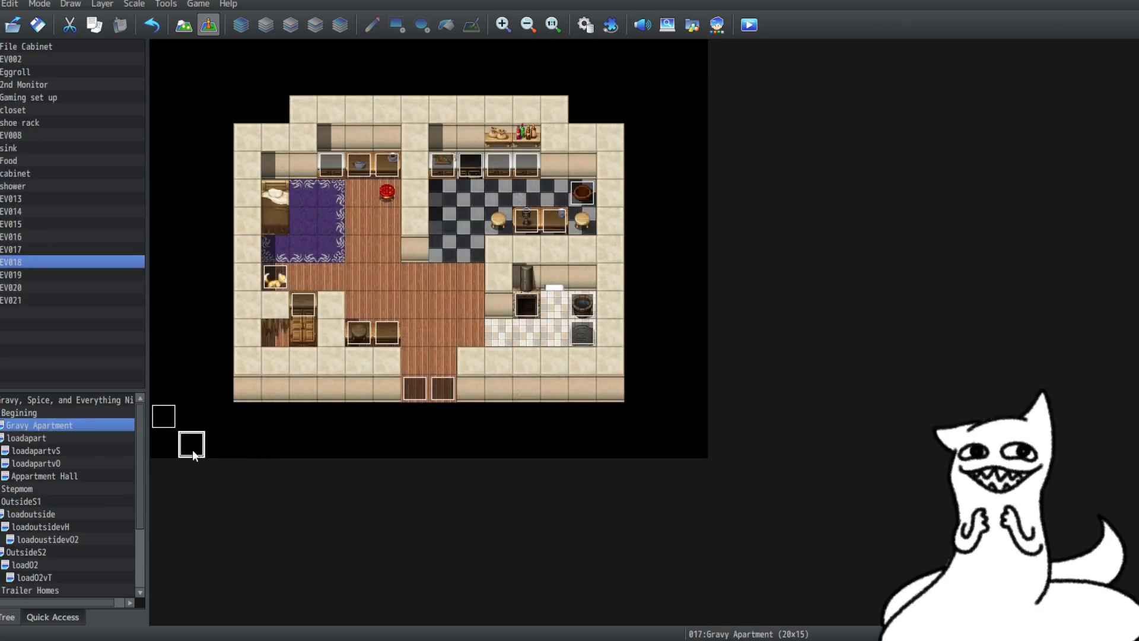
right_click(193, 450)
left_click(244, 512)
left_click(41, 500)
right_click(560, 309)
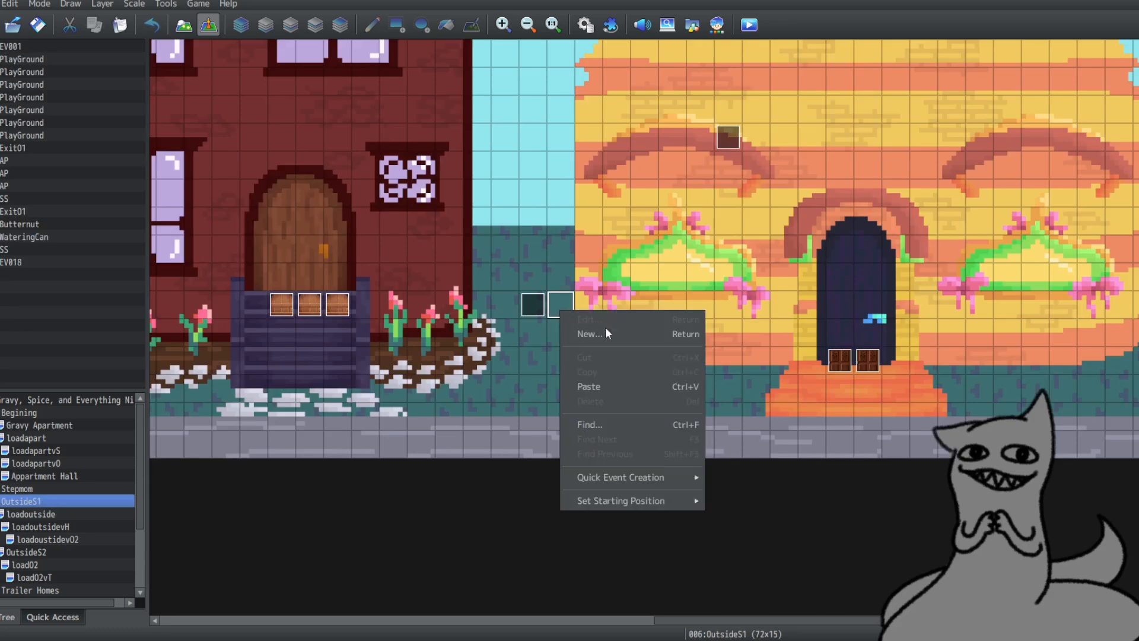
left_click(613, 394)
Open the pasted event EV019 and examine its loop of wait, create layer and remove layer commands
double_click(563, 308)
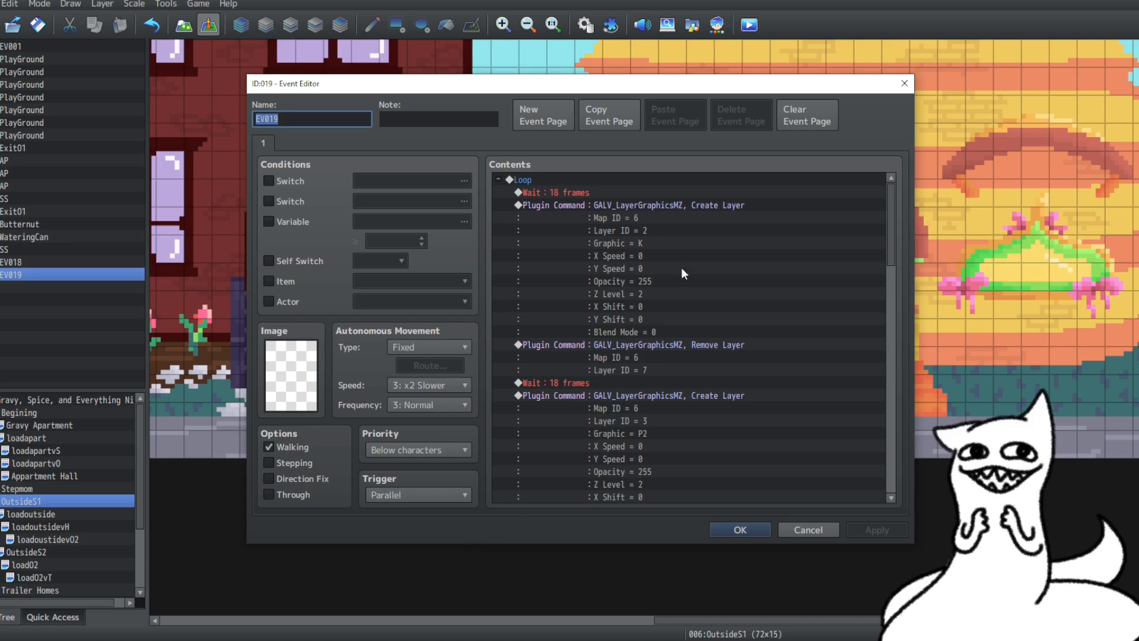
scroll(627, 400, "down", 8)
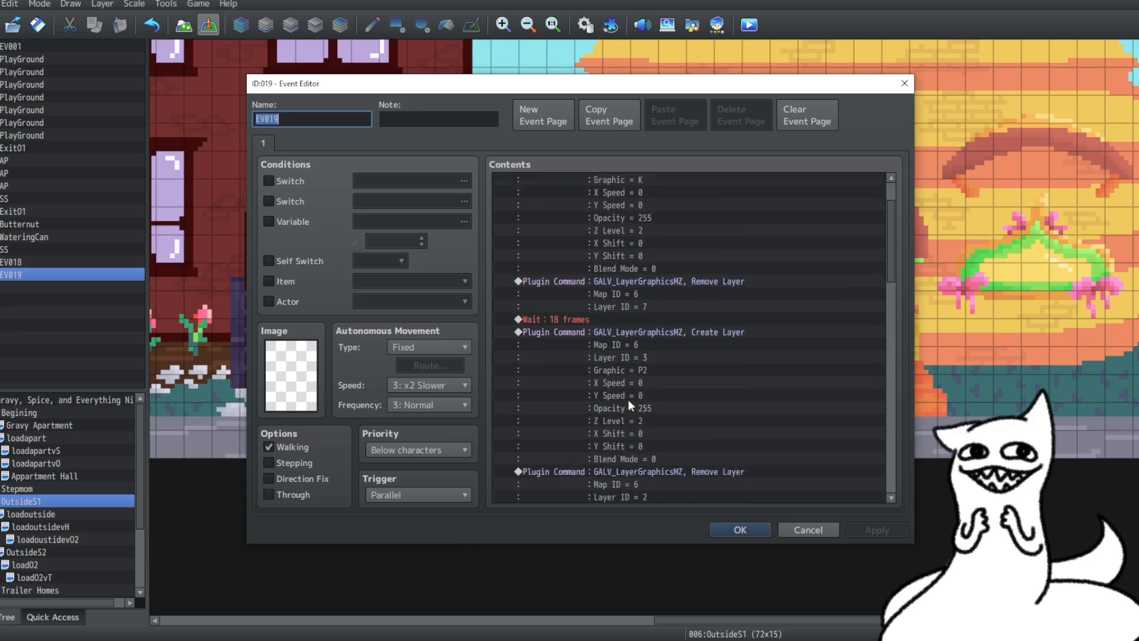
left_click(743, 525)
Copy the original event EV018 on OutsideS1 and delete it from the map
right_click(534, 302)
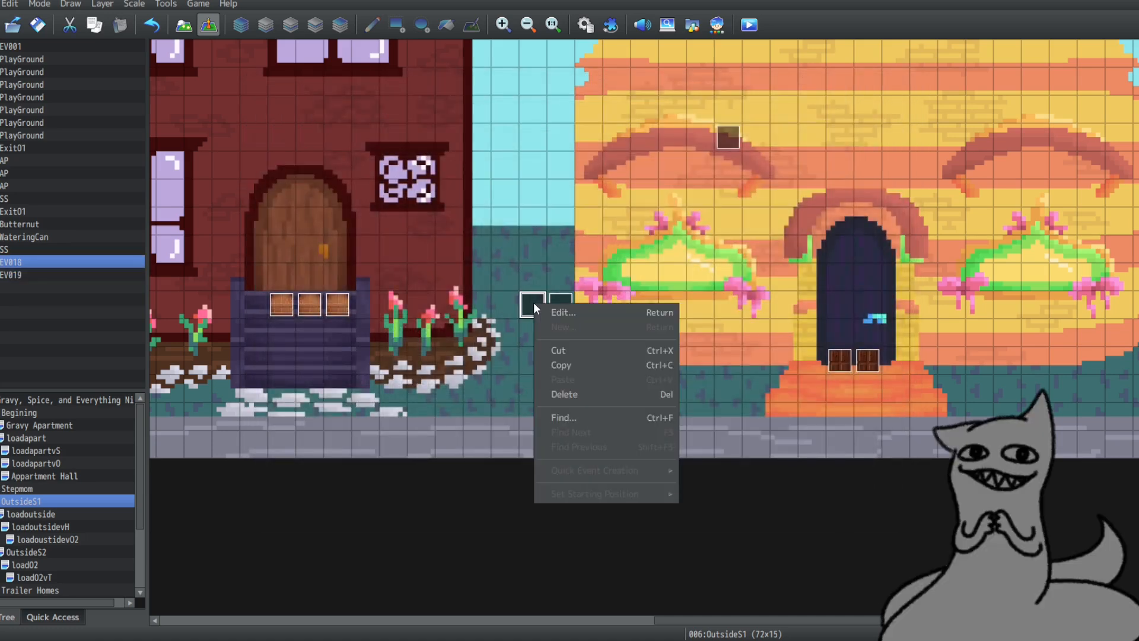
left_click(577, 364)
right_click(535, 303)
left_click(574, 391)
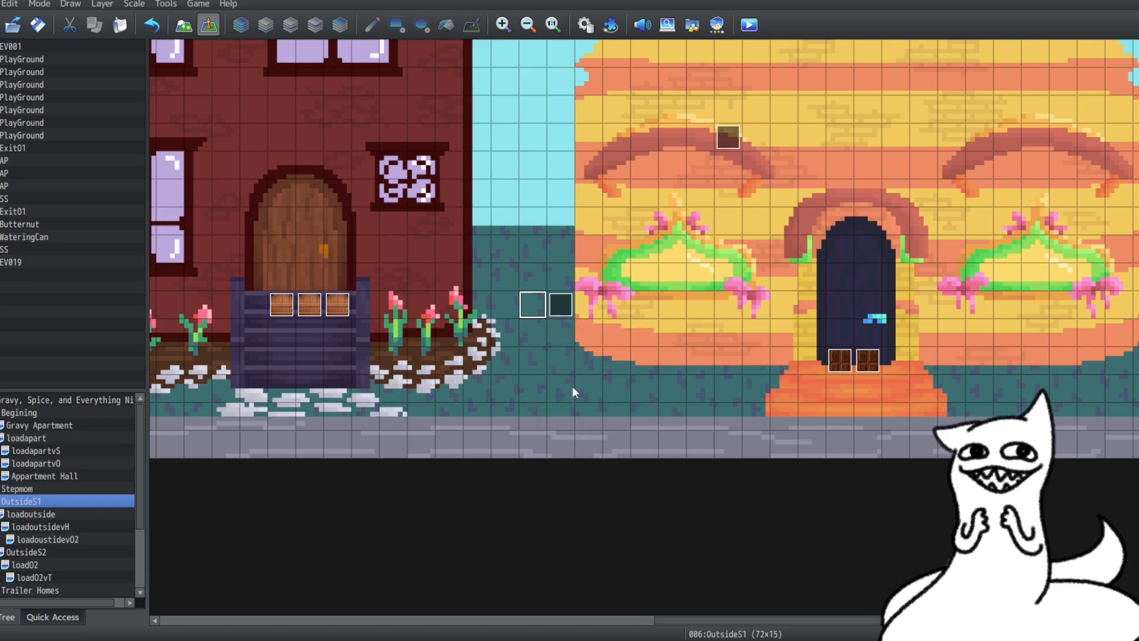
Save and playtest the game, walking the character in front of the yellow building to check the vines, and close the playtest
left_click(748, 25)
left_click(561, 330)
key("Return")
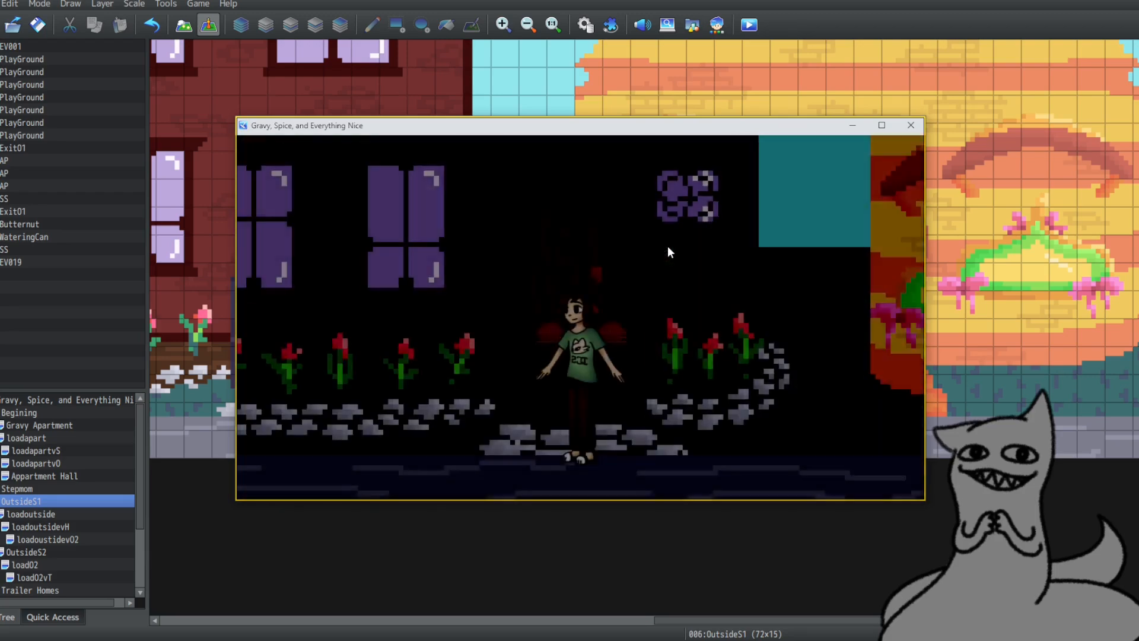
key("Right")
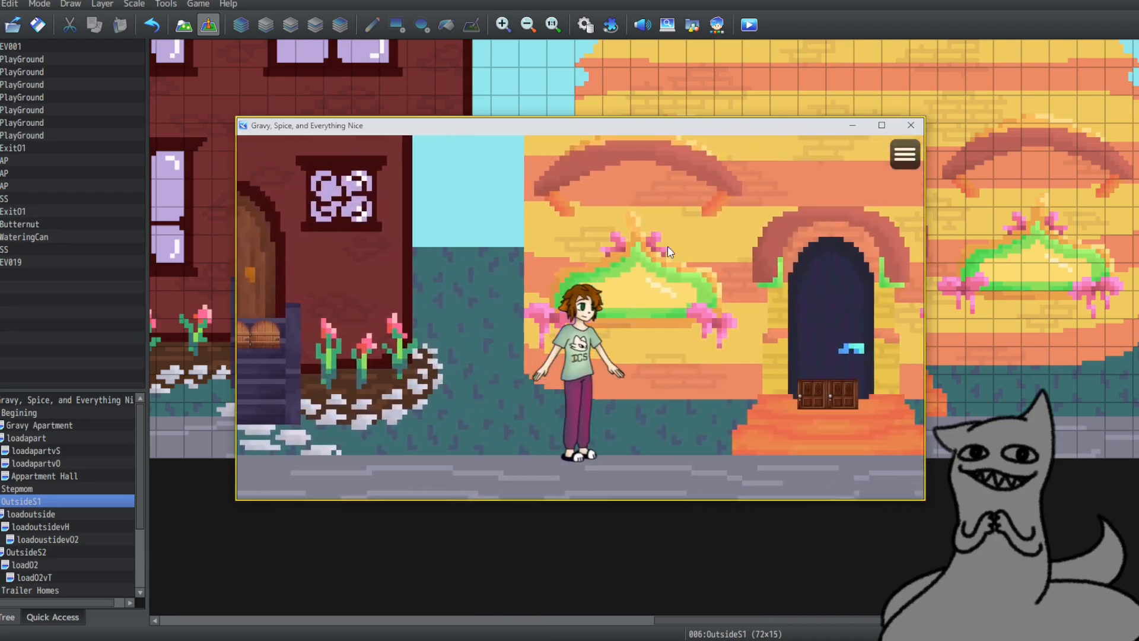
key("Left")
key("Right")
key("Left")
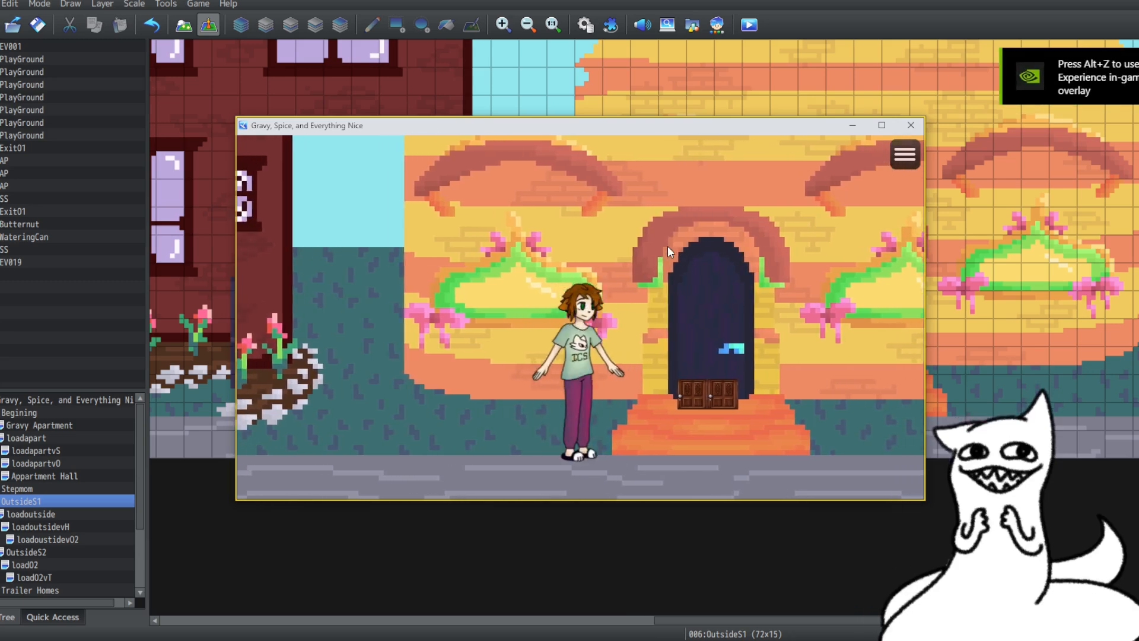
key("Right")
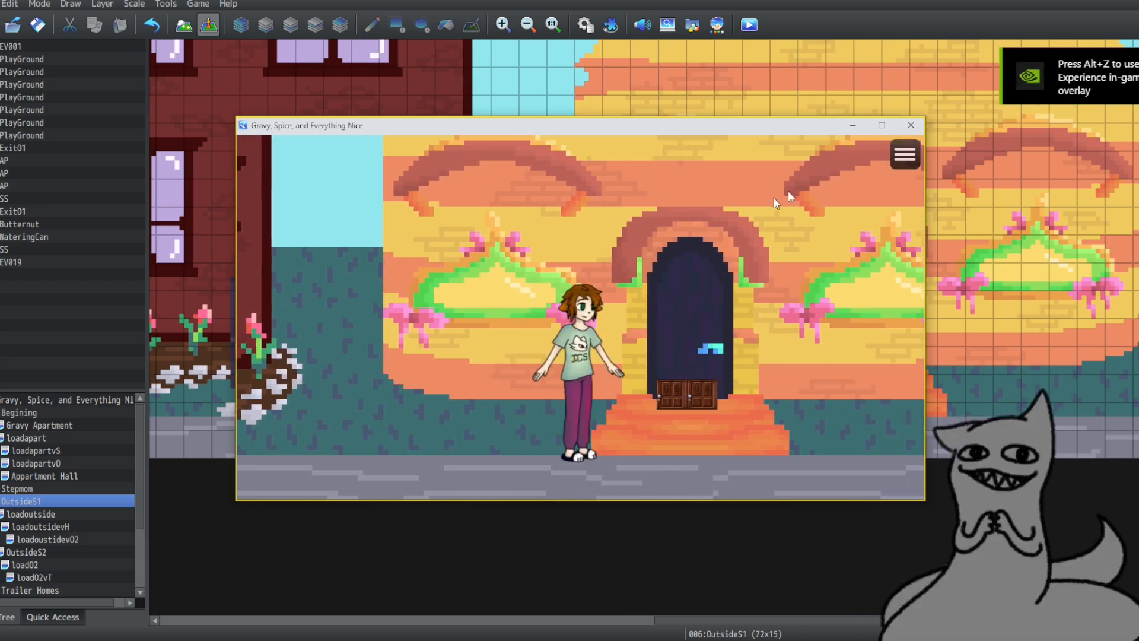
key("alt+F4")
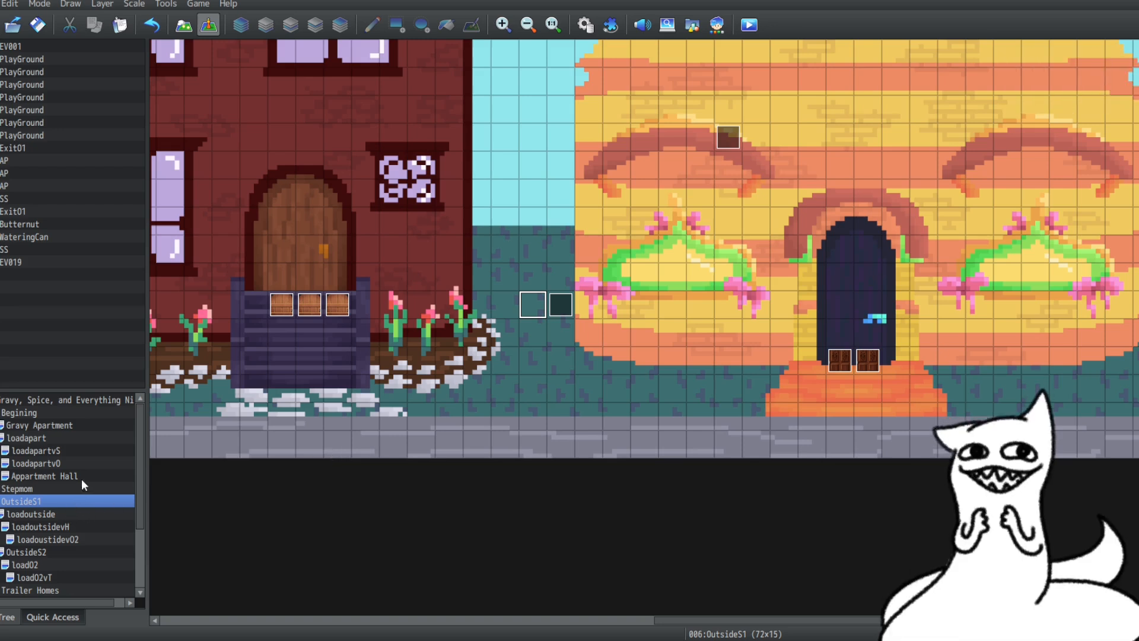
Open the loadoutside map and examine EV001's layer creation and player transfer commands
left_click(42, 513)
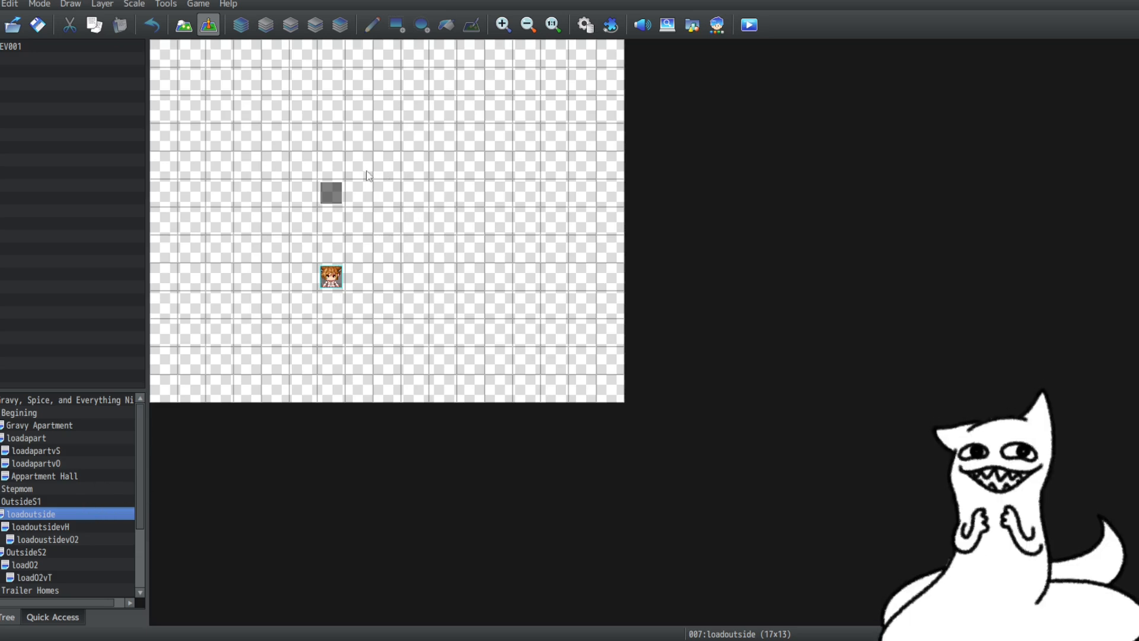
left_click(331, 192)
double_click(332, 192)
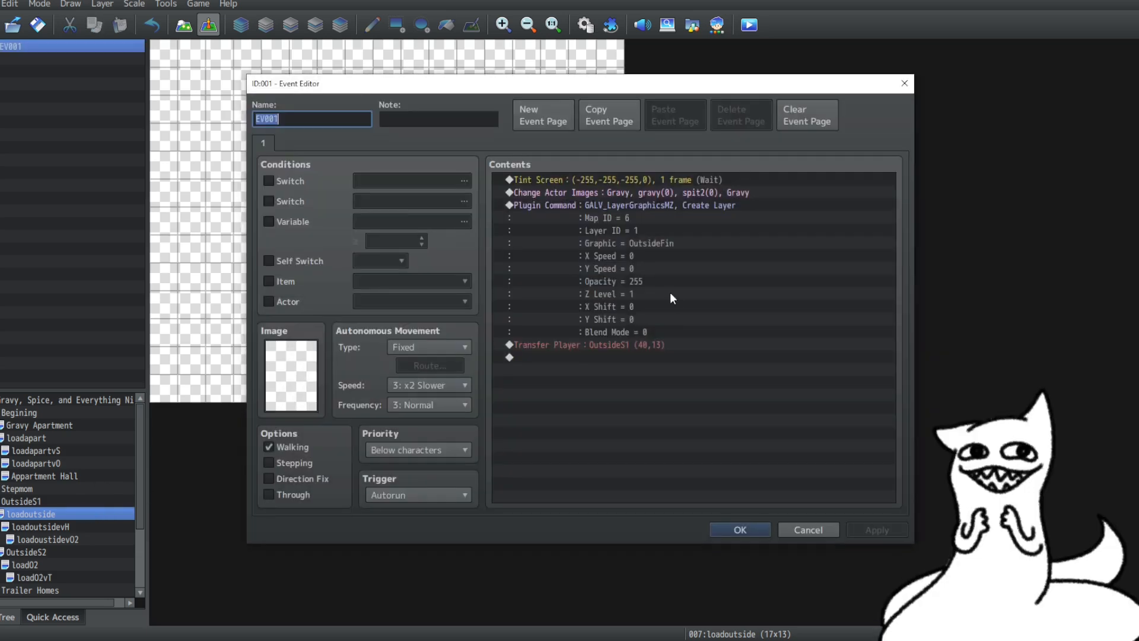
left_click(729, 526)
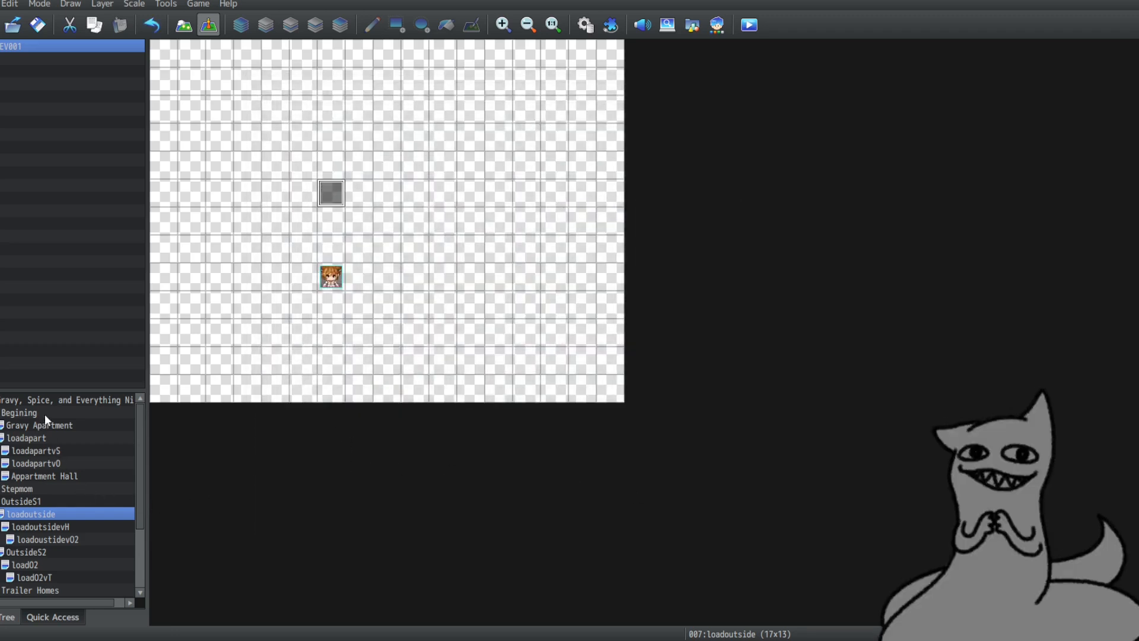
left_click(44, 413)
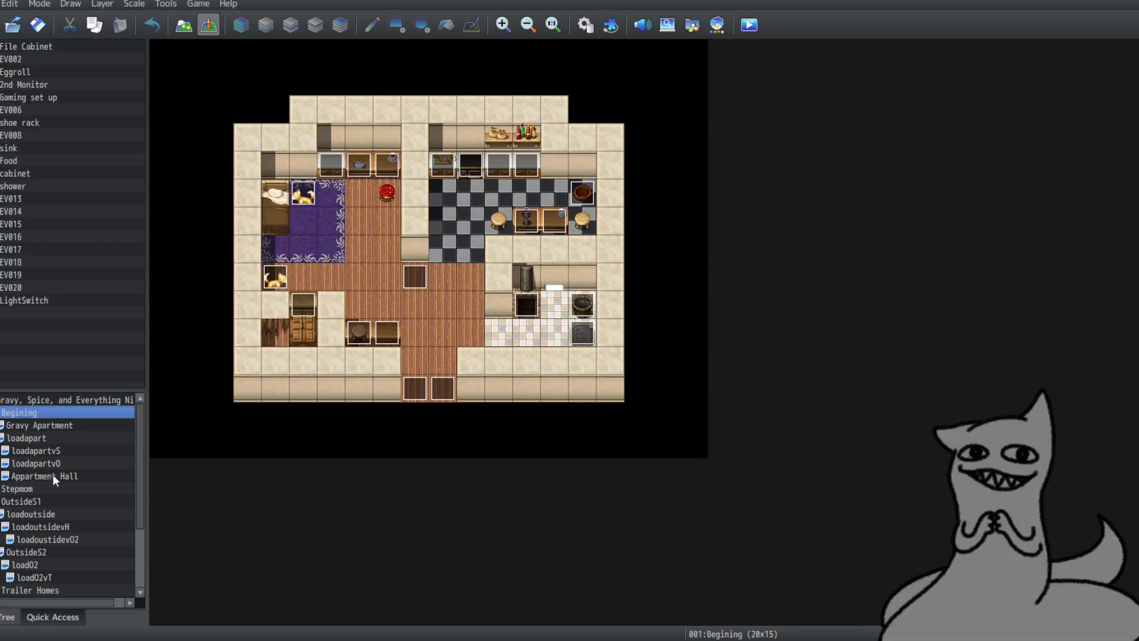
left_click(53, 512)
double_click(469, 247)
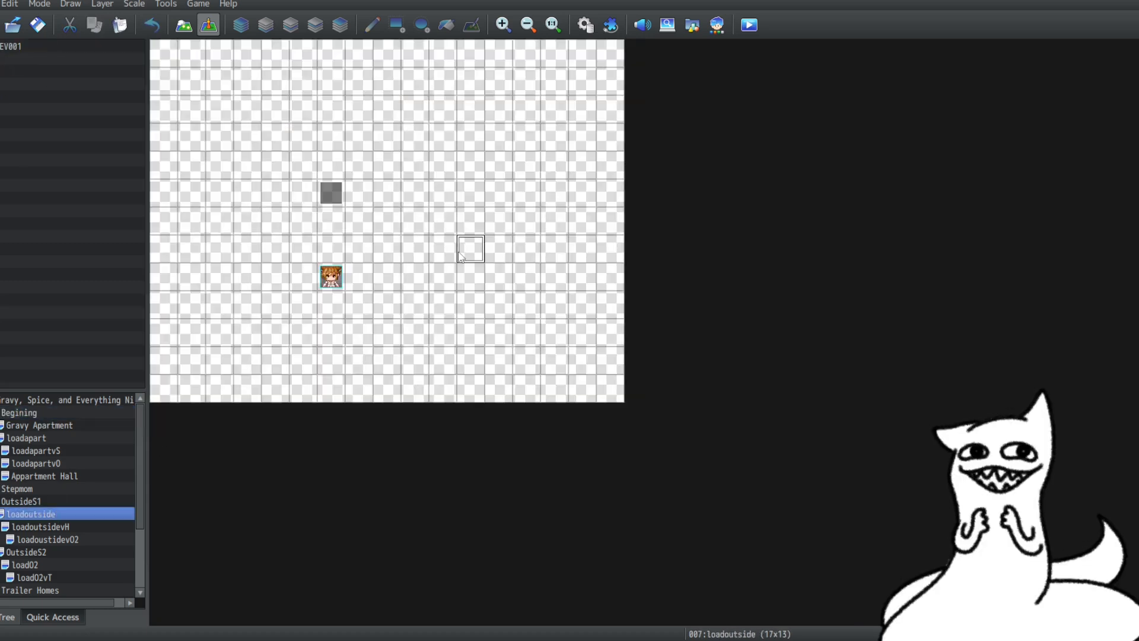
left_click(875, 529)
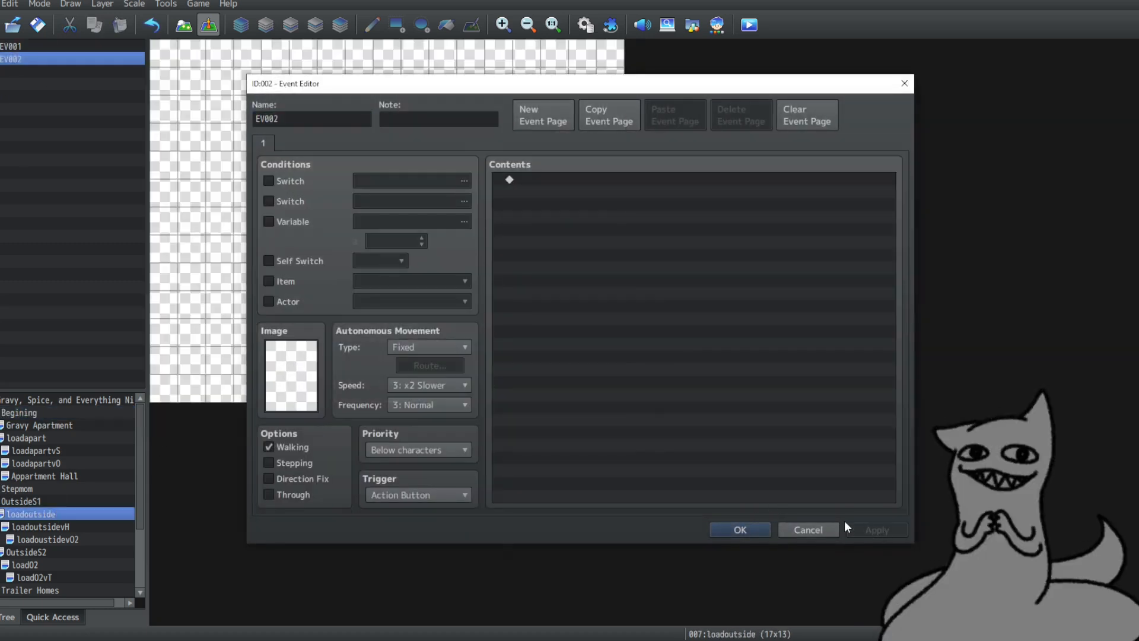
left_click(806, 528)
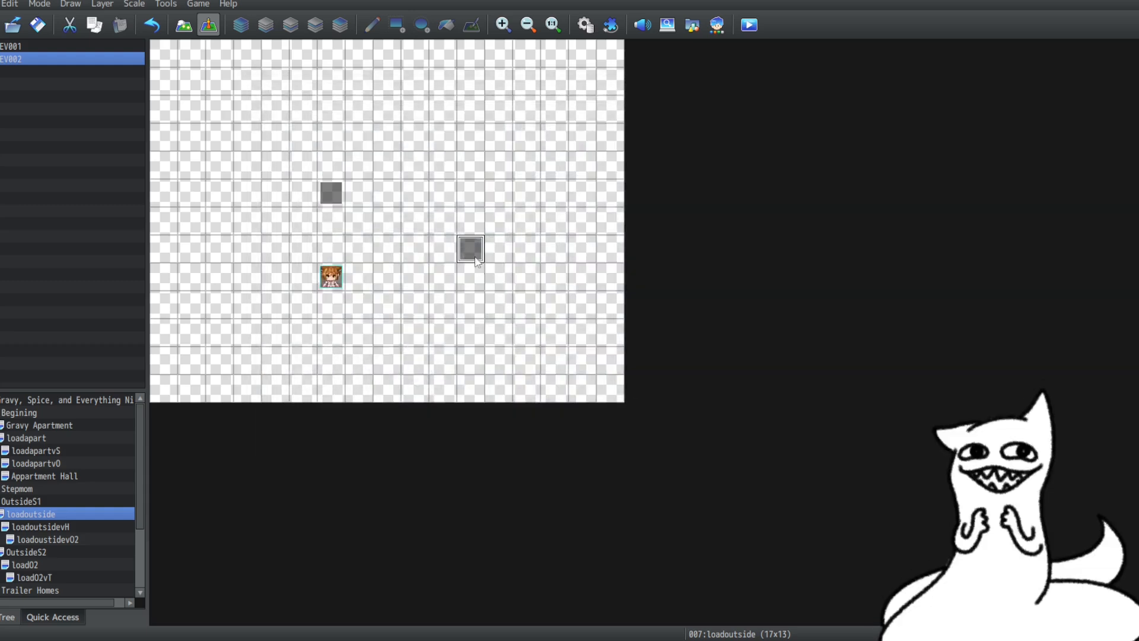
right_click(474, 256)
left_click(537, 343)
Paste the copied vine animation event onto an empty tile of the loadoutside map and review its looping layer commands
right_click(469, 249)
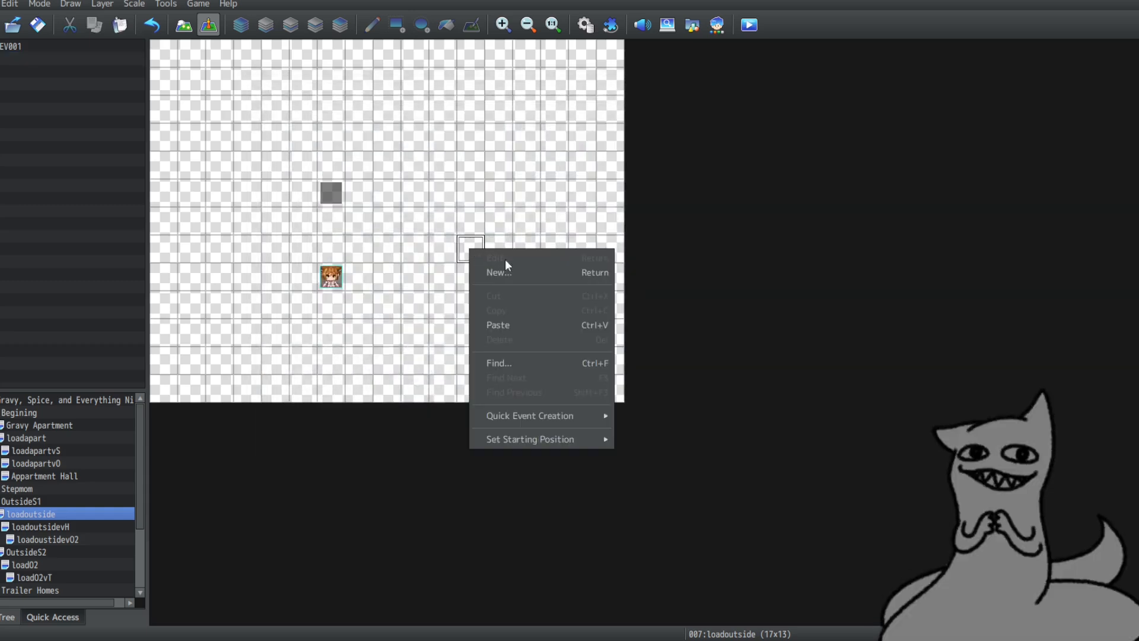
left_click(520, 326)
key("Return")
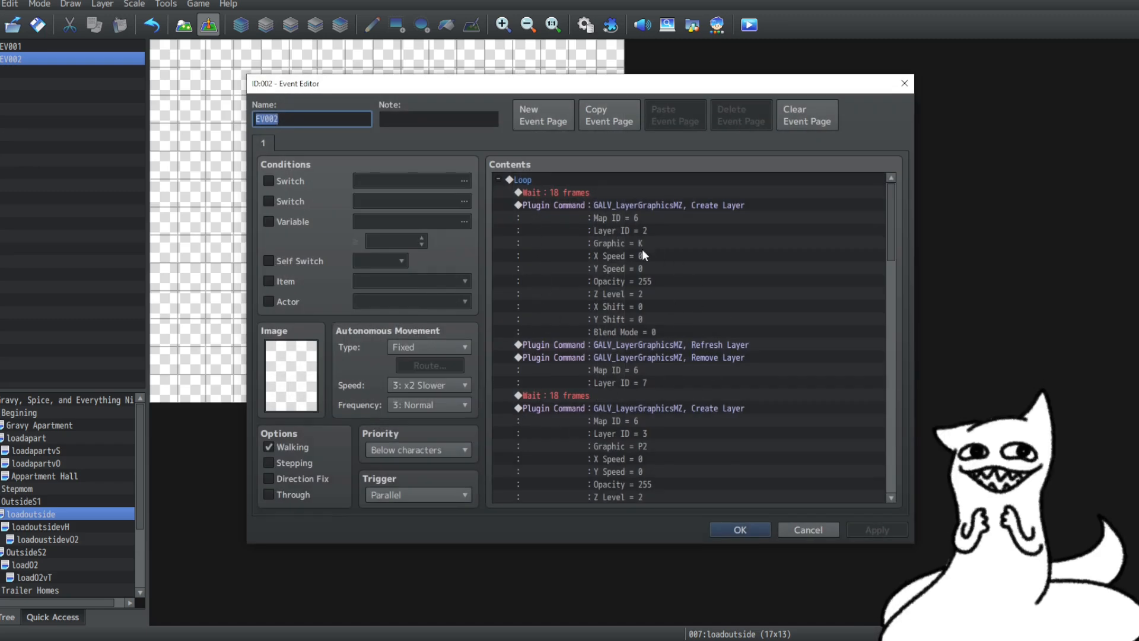
left_click(750, 525)
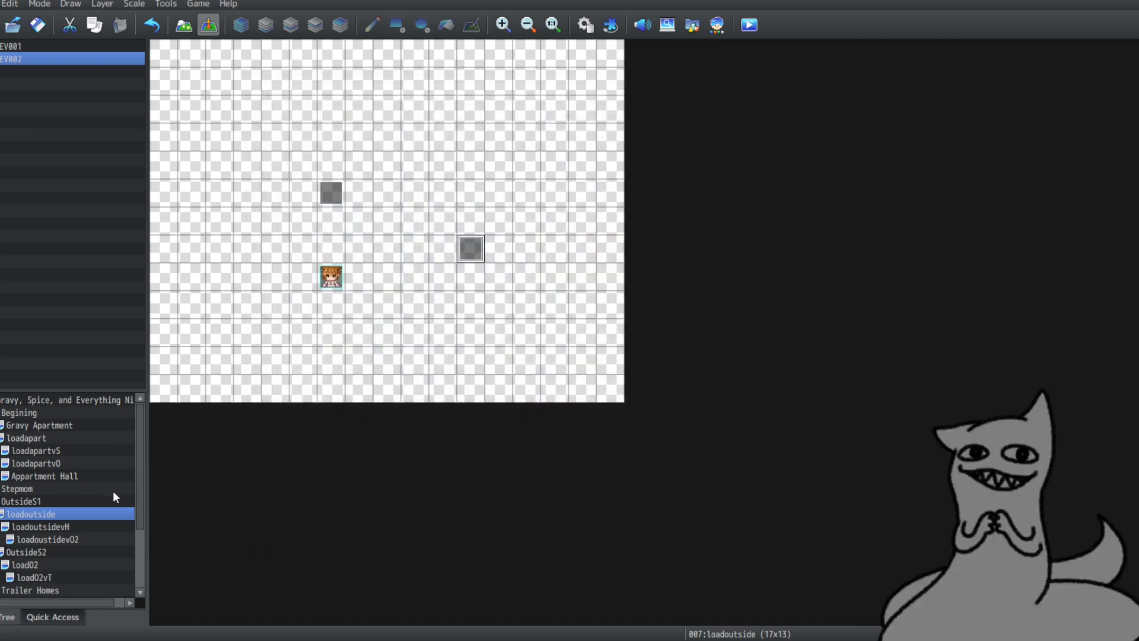
Delete event EV019 from the OutsideS1 map, beside the yellow building
left_click(84, 501)
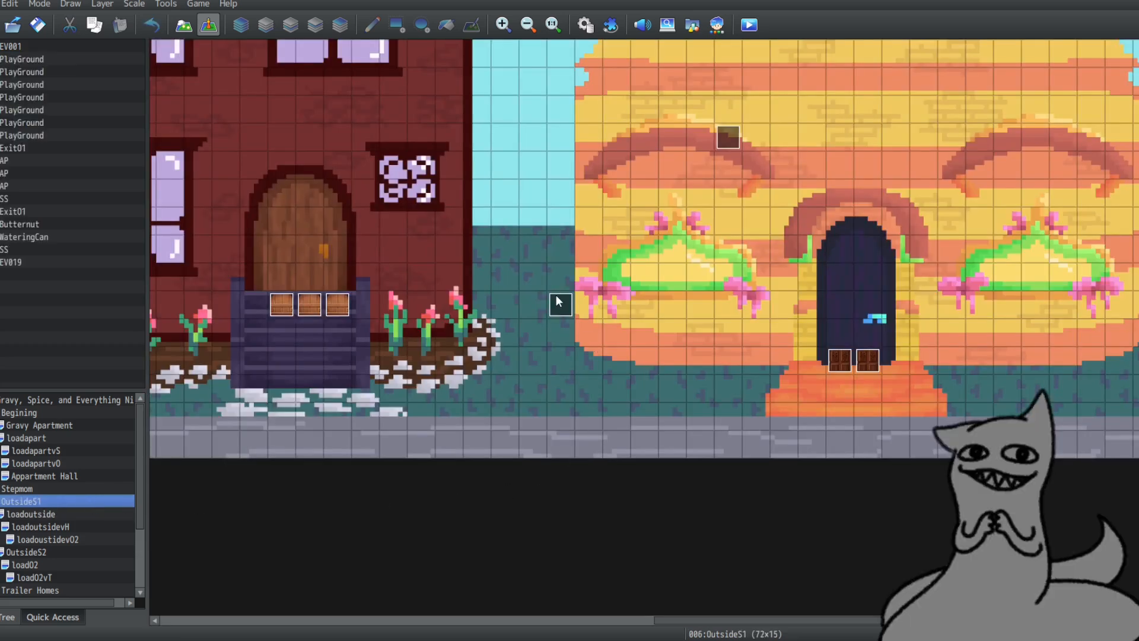
right_click(557, 297)
left_click(612, 387)
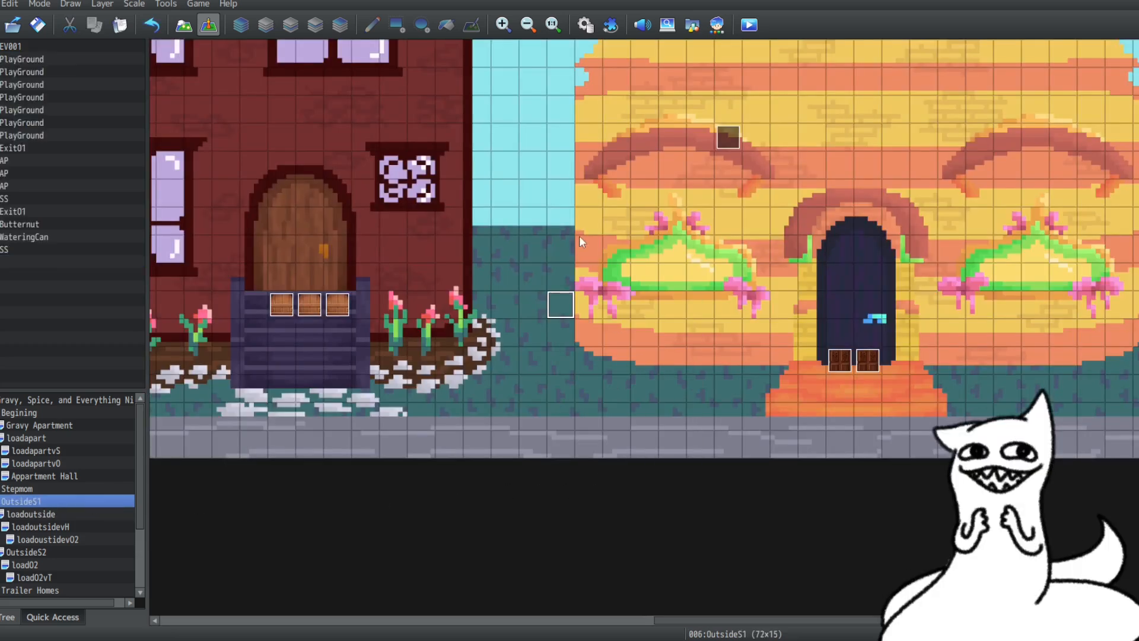
Save and playtest the game to check for vines at the yellow building's entrance, and close the playtest
left_click(748, 24)
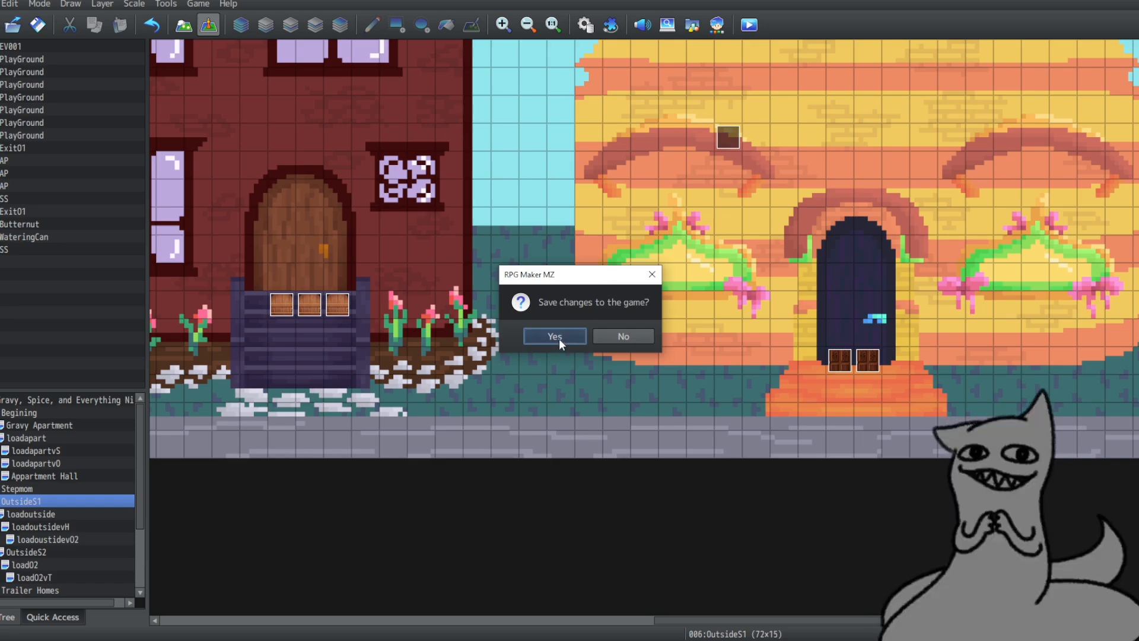
left_click(559, 335)
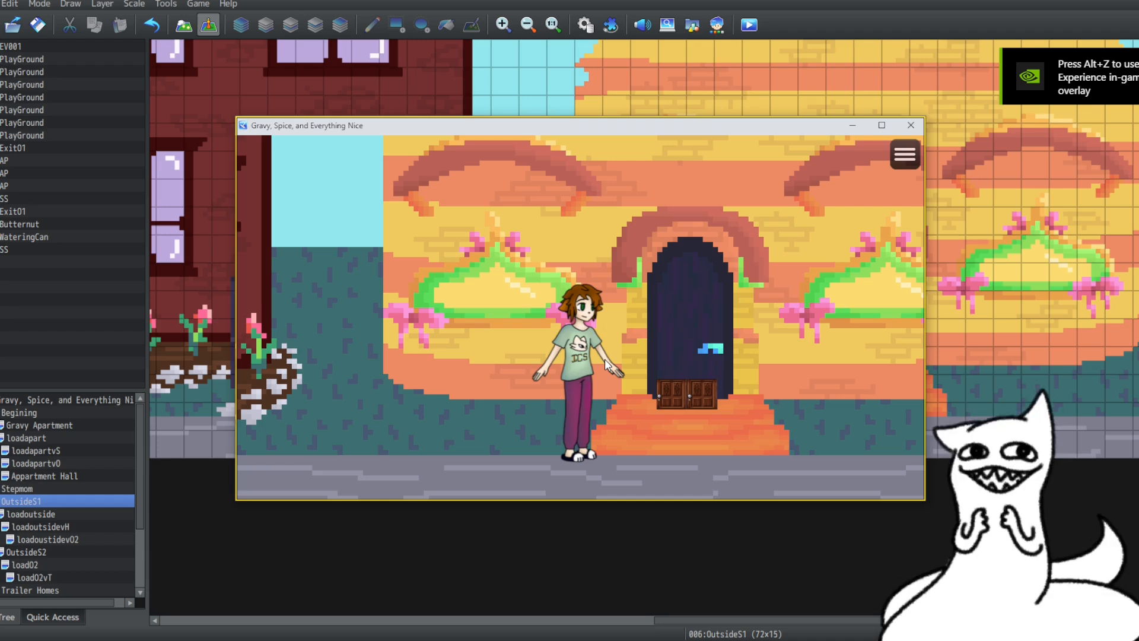
left_click(911, 125)
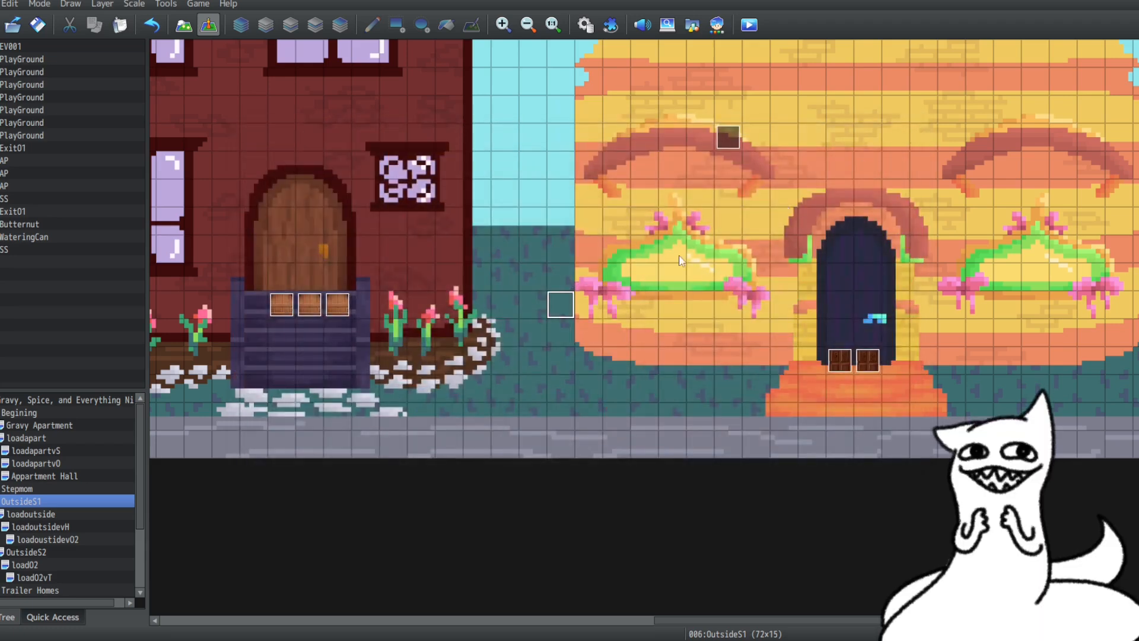
Delete the pasted vine animation event EV002 from the loadoutside map
left_click(55, 514)
right_click(476, 256)
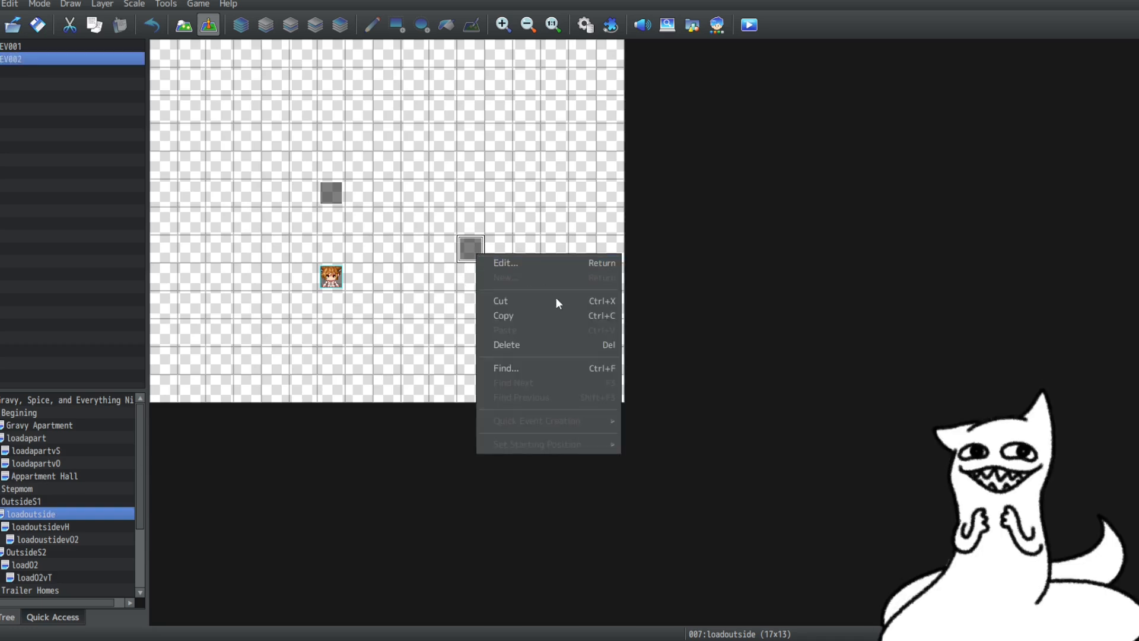
left_click(529, 347)
Save and playtest the game, walking the character back and forth in front of the yellow building to check the animated vines
left_click(749, 25)
left_click(543, 331)
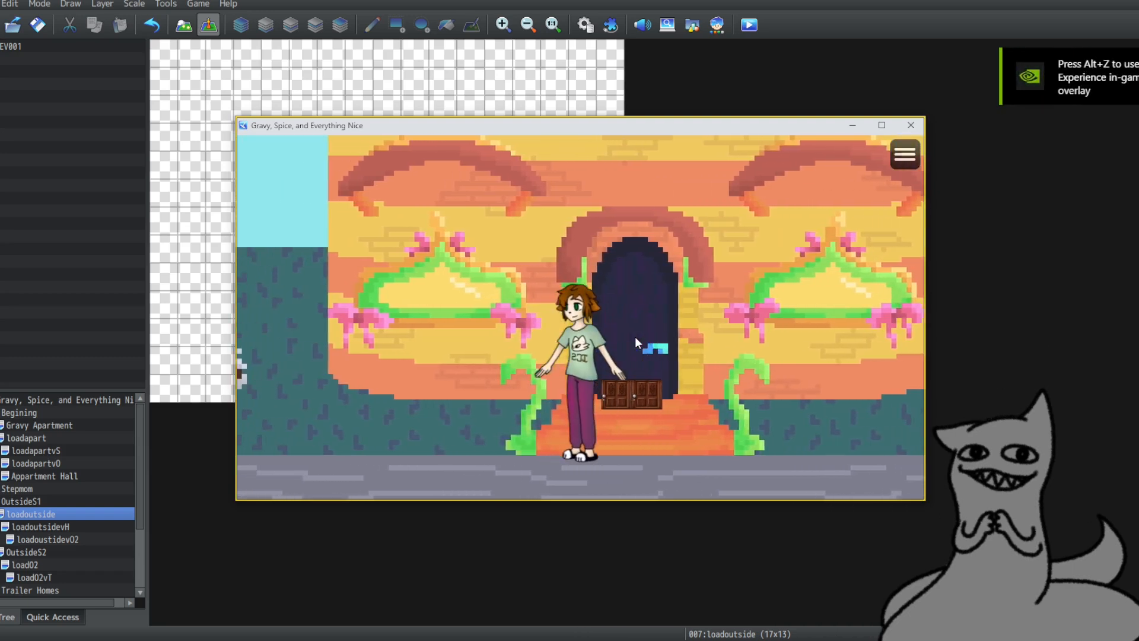
key("Right")
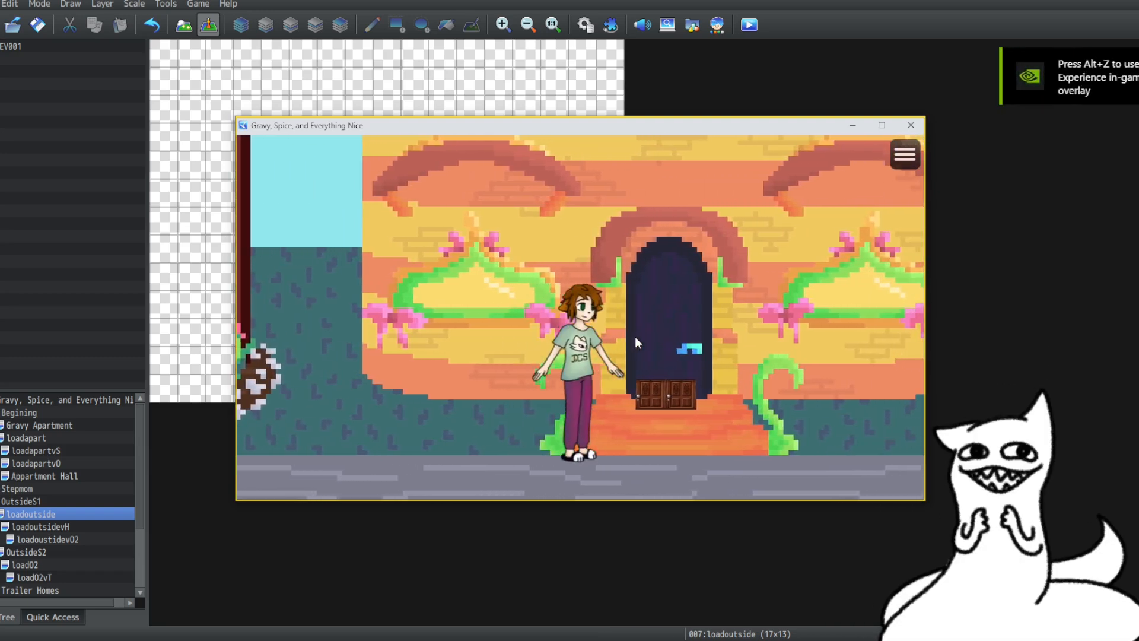
key("Right")
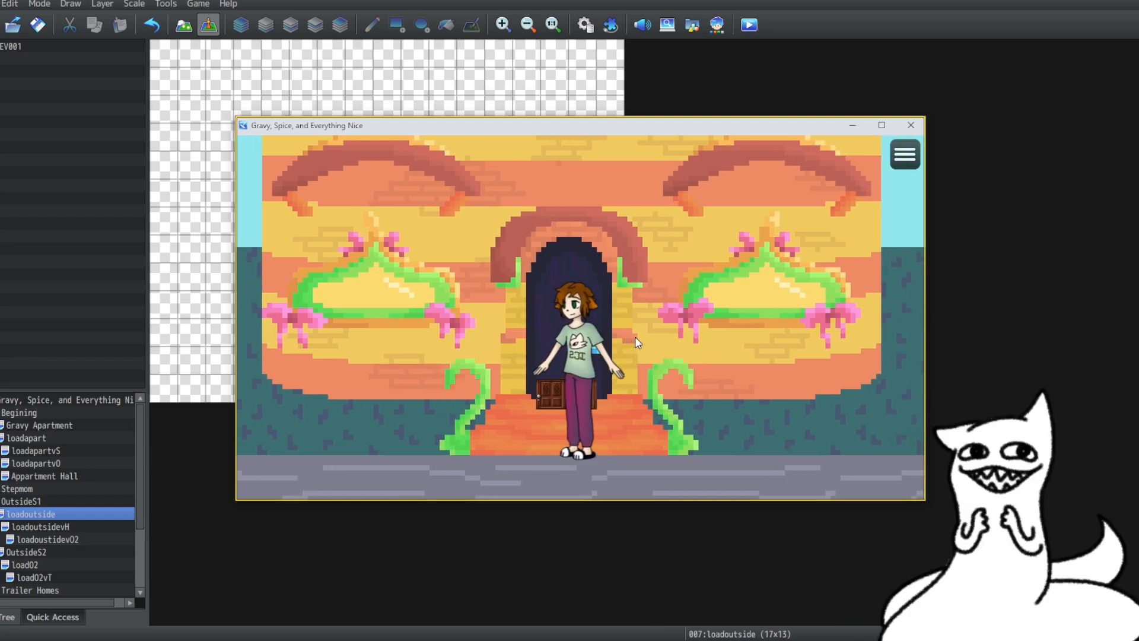
key("Left")
key("Right")
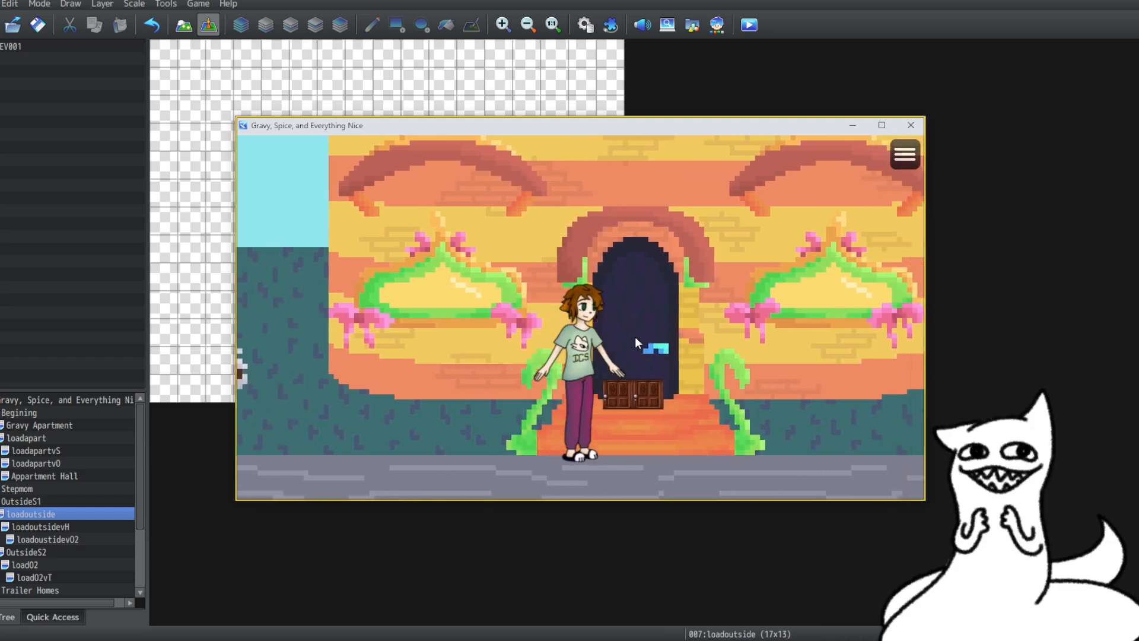
key("Left")
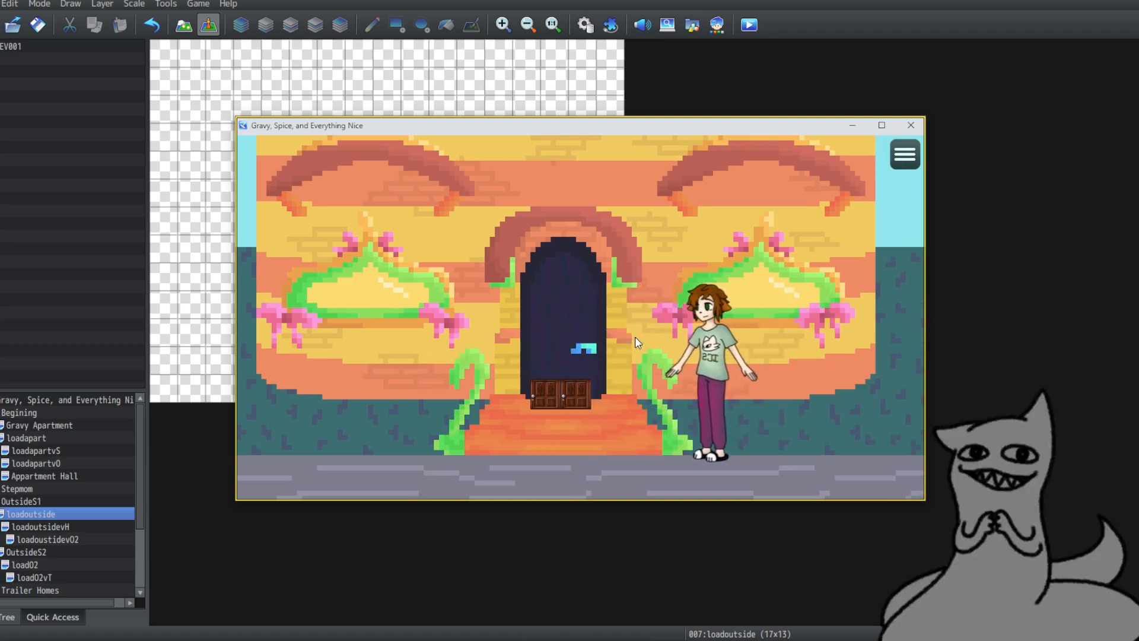
key("Left")
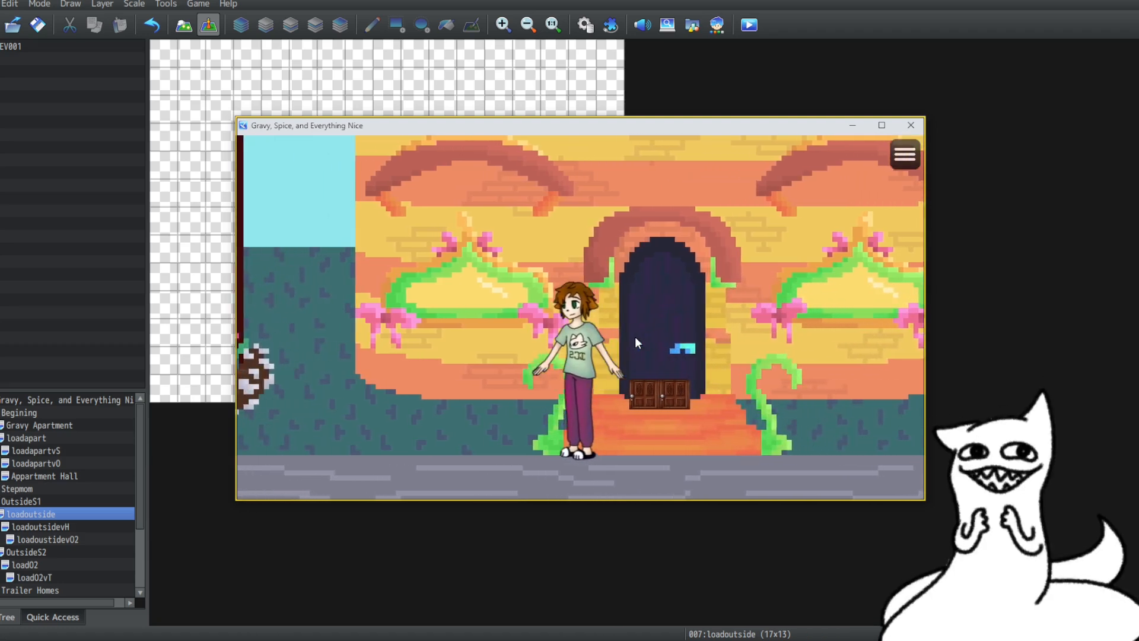
key("Right")
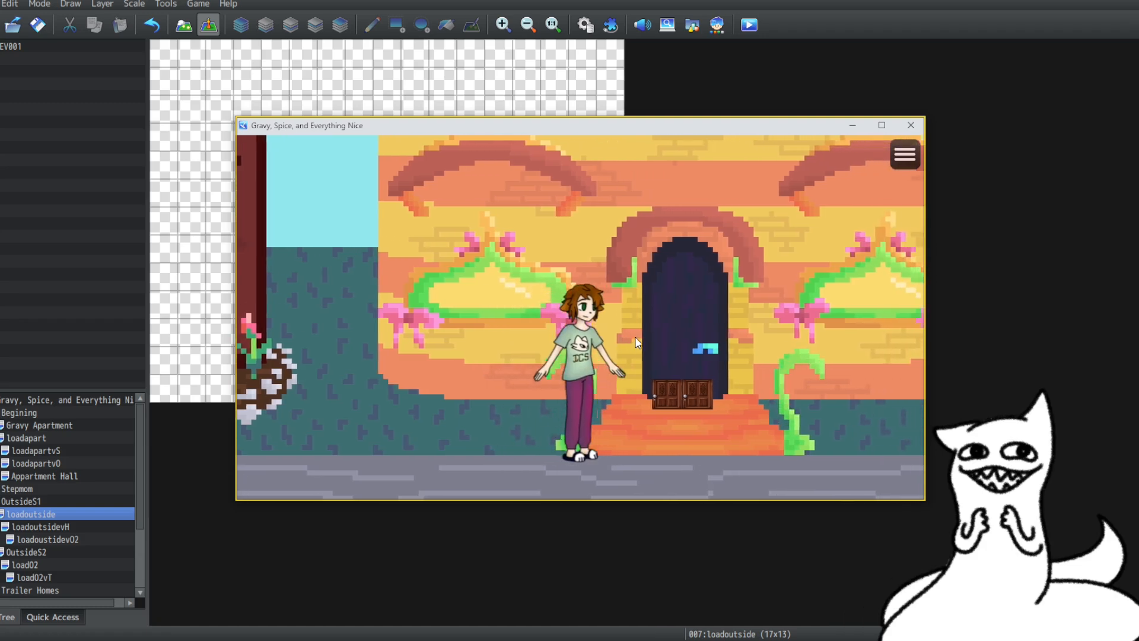
key("Left")
key("Right")
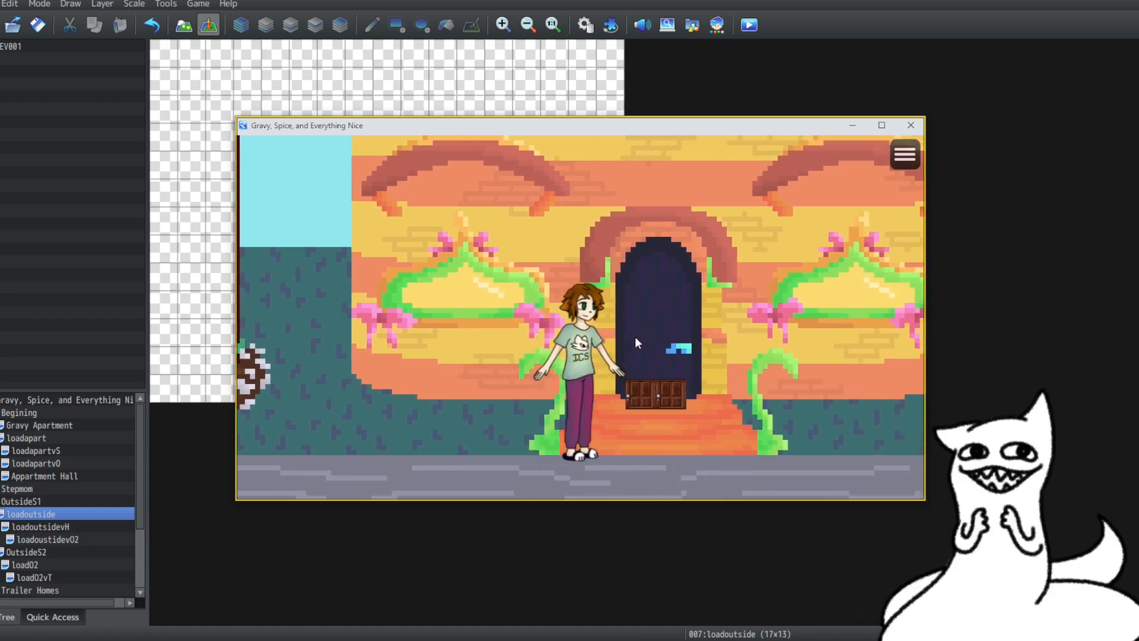
Enter the yellow building in the playtest and go back outside to recheck the vines beside the door
key("Return")
key("Return")
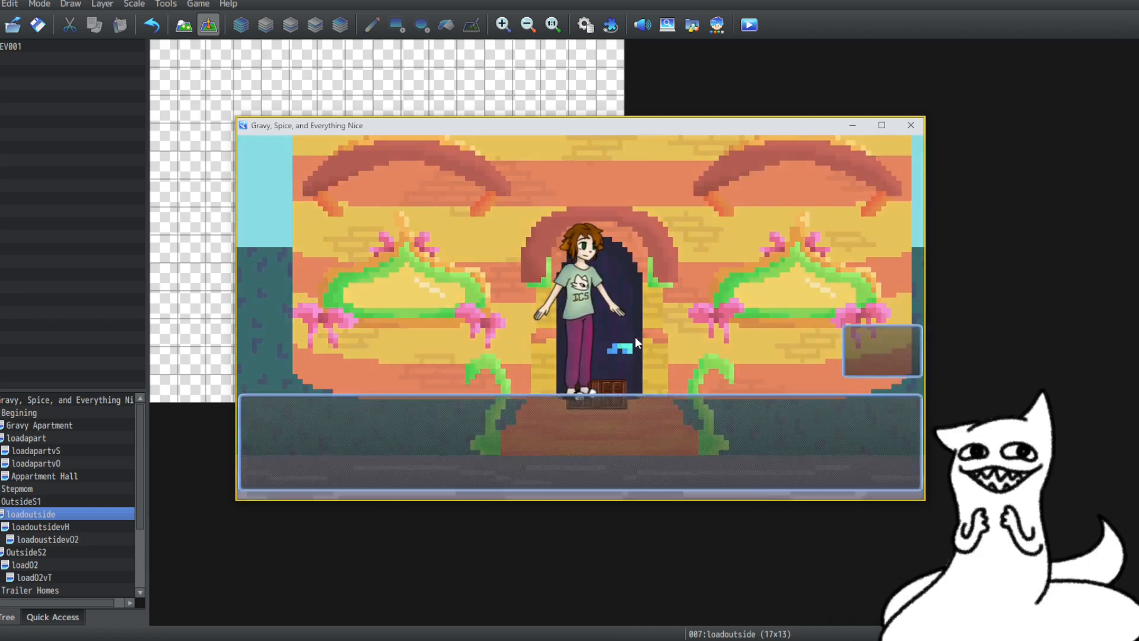
key("Down")
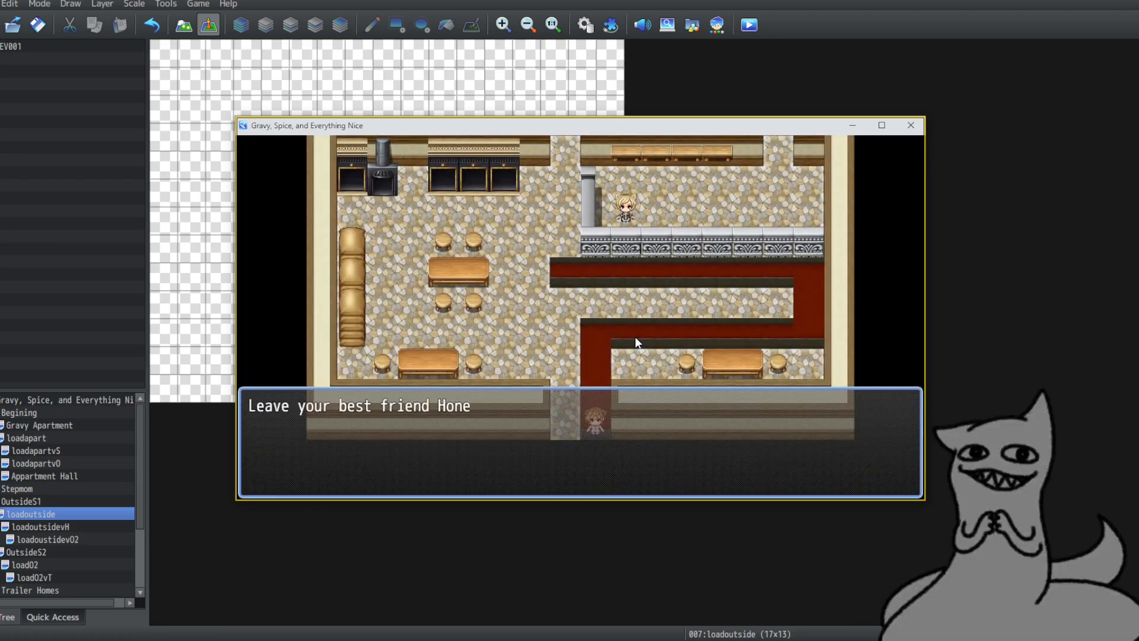
key("Return")
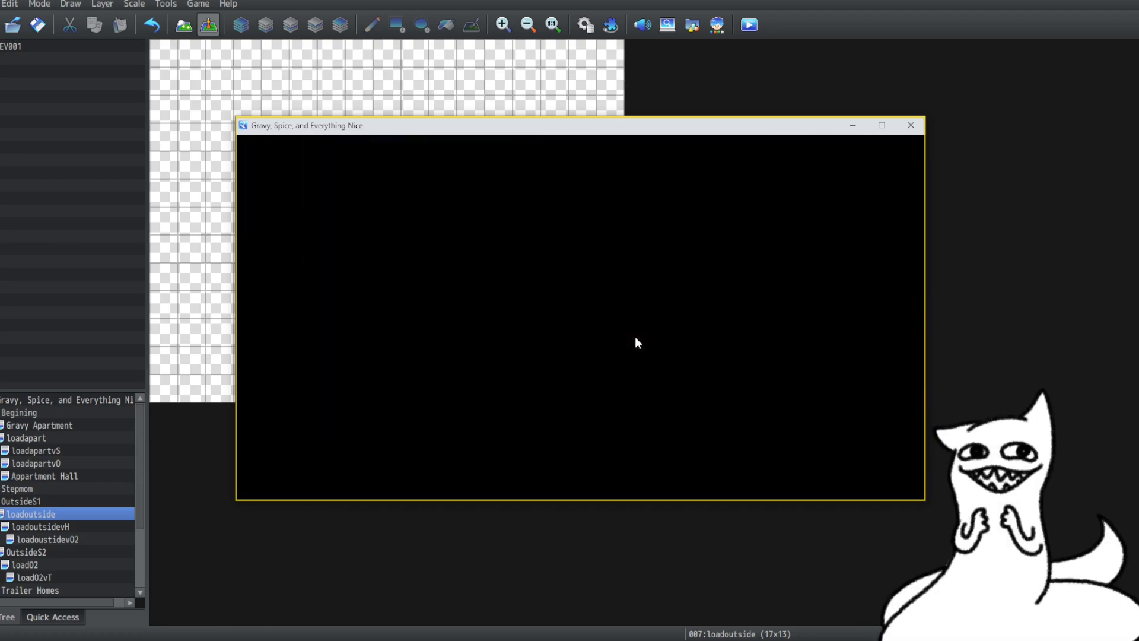
key("Left")
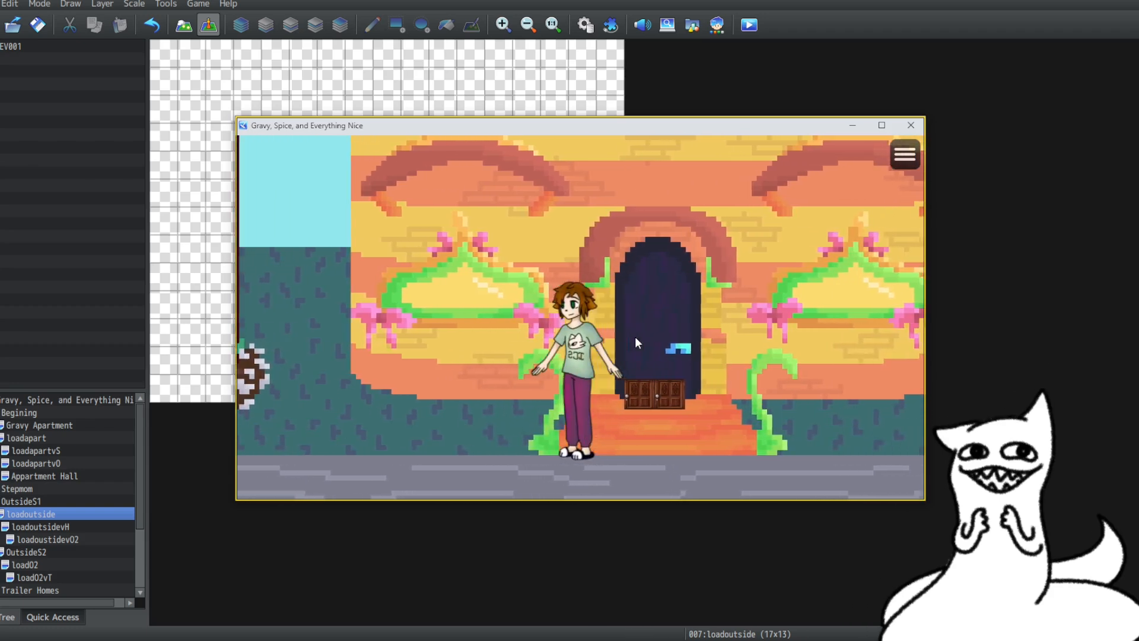
key("Right")
key("Left")
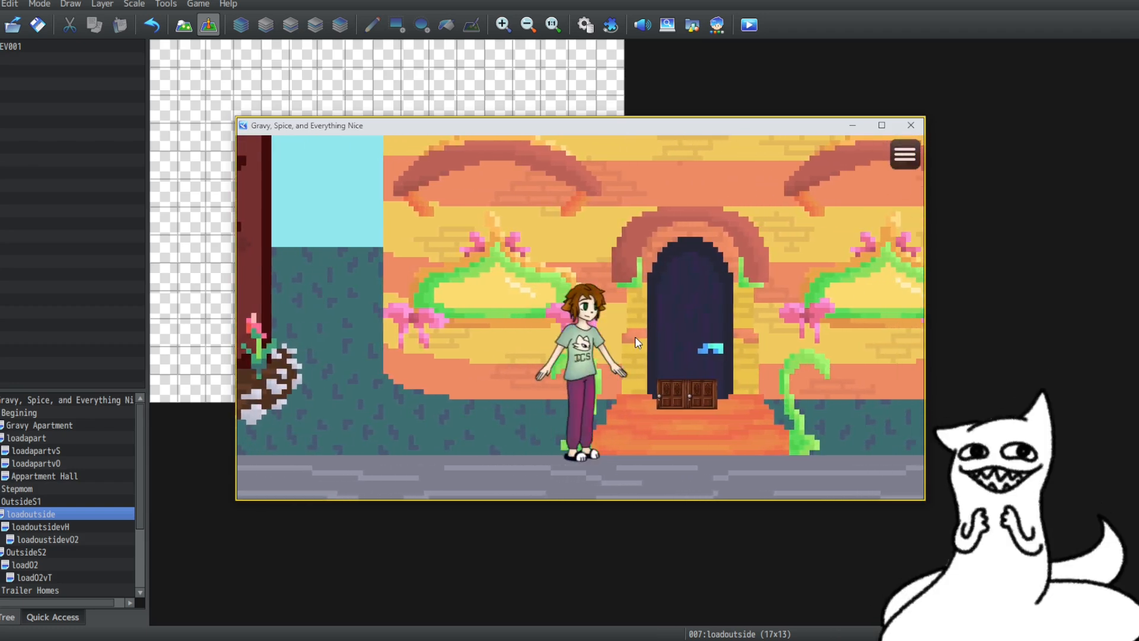